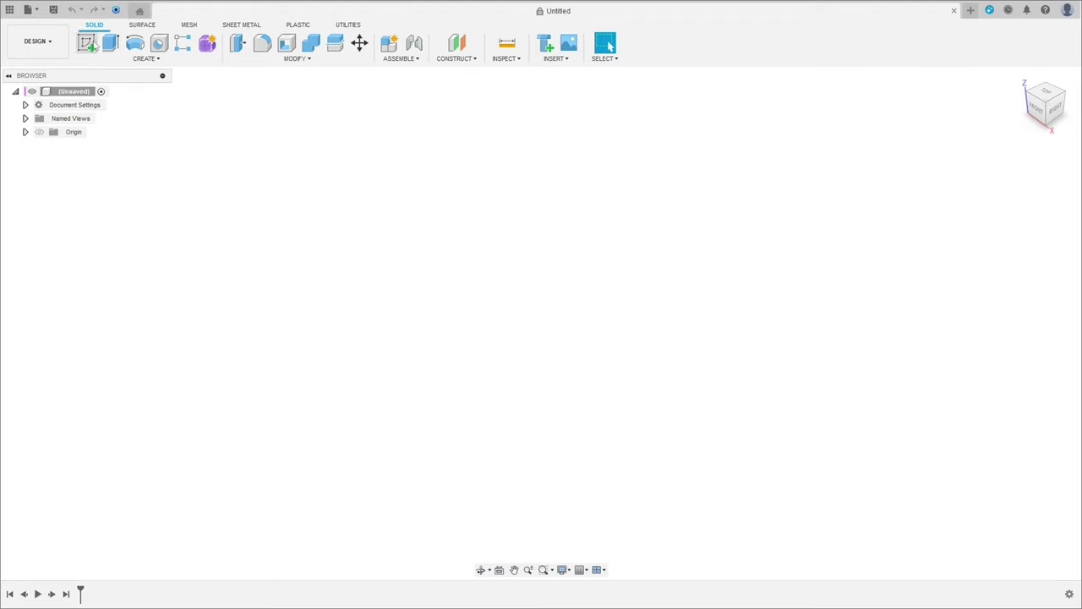
# - Start a sketch on the floor plane and draw a 28 mm circle centred at the origin
pyautogui.click(87, 43)
pyautogui.click(595, 321)
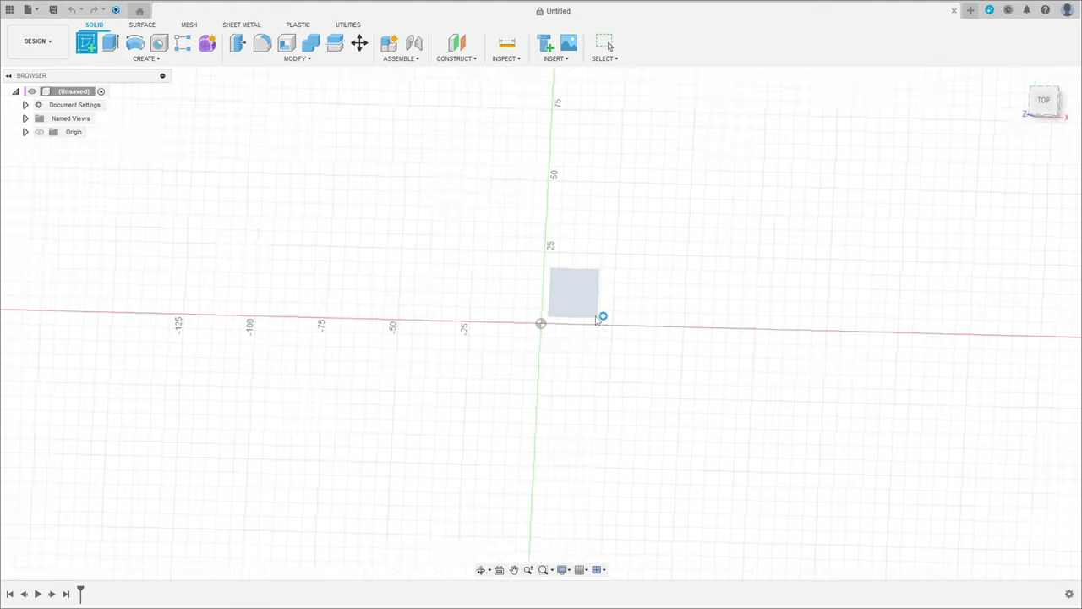
pyautogui.click(135, 44)
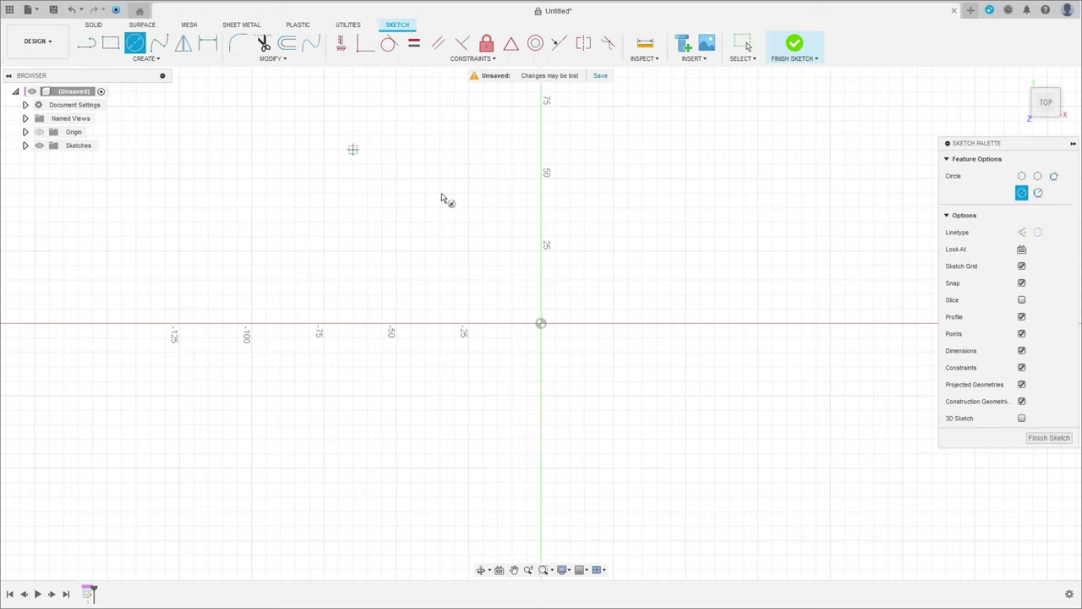
pyautogui.click(541, 322)
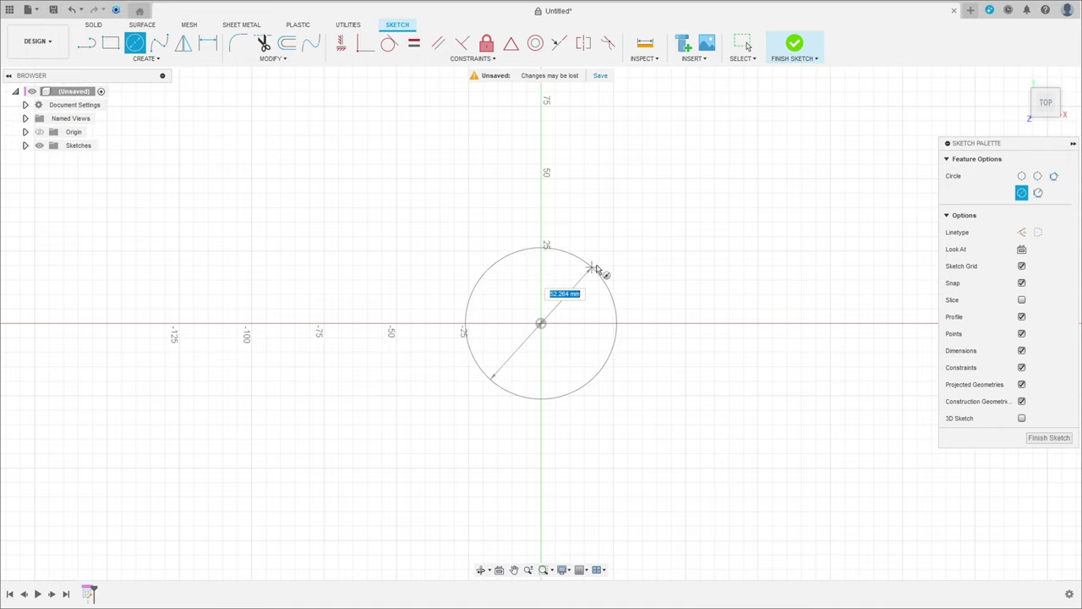
pyautogui.write('2')
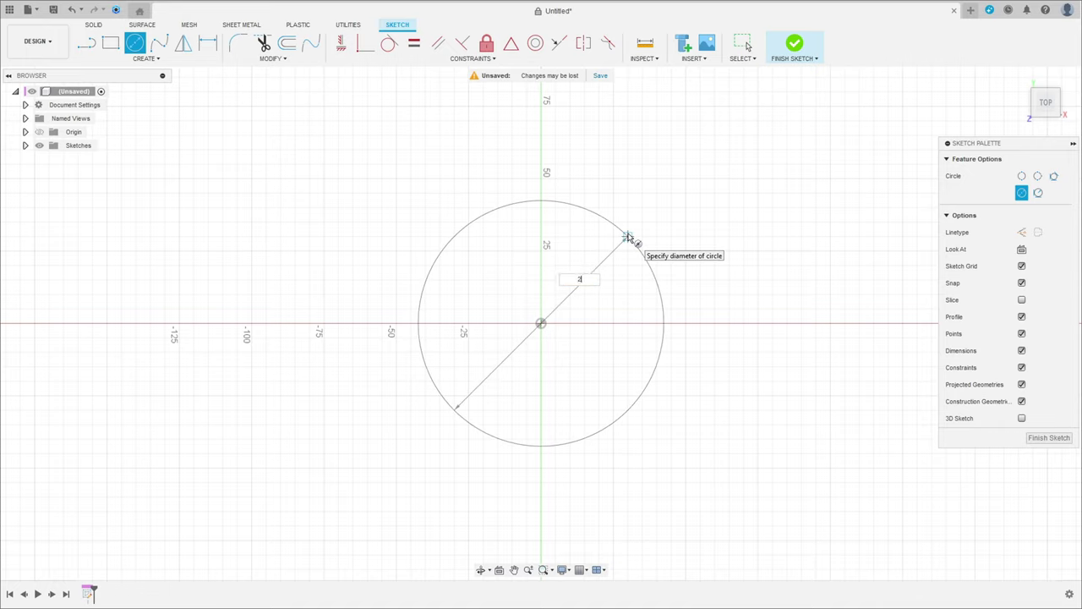
pyautogui.write('8')
pyautogui.press('Return')
pyautogui.scroll(5, 587, 268)
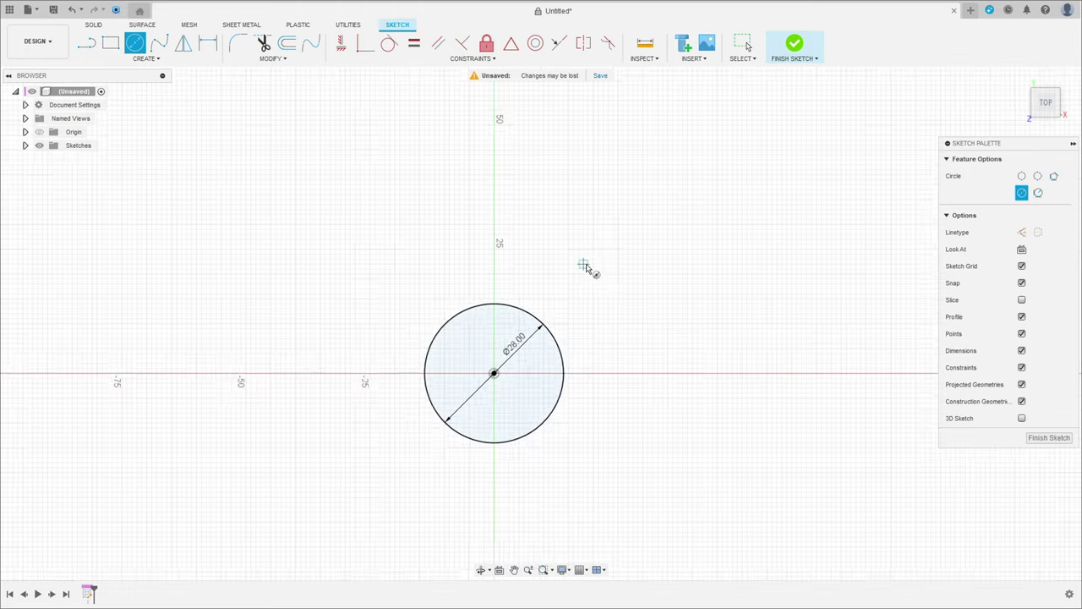
pyautogui.moveTo(517, 394); pyautogui.dragTo(635, 298, button='middle')
# - Add a concentric 26 mm diameter circle at the origin
pyautogui.press('c')
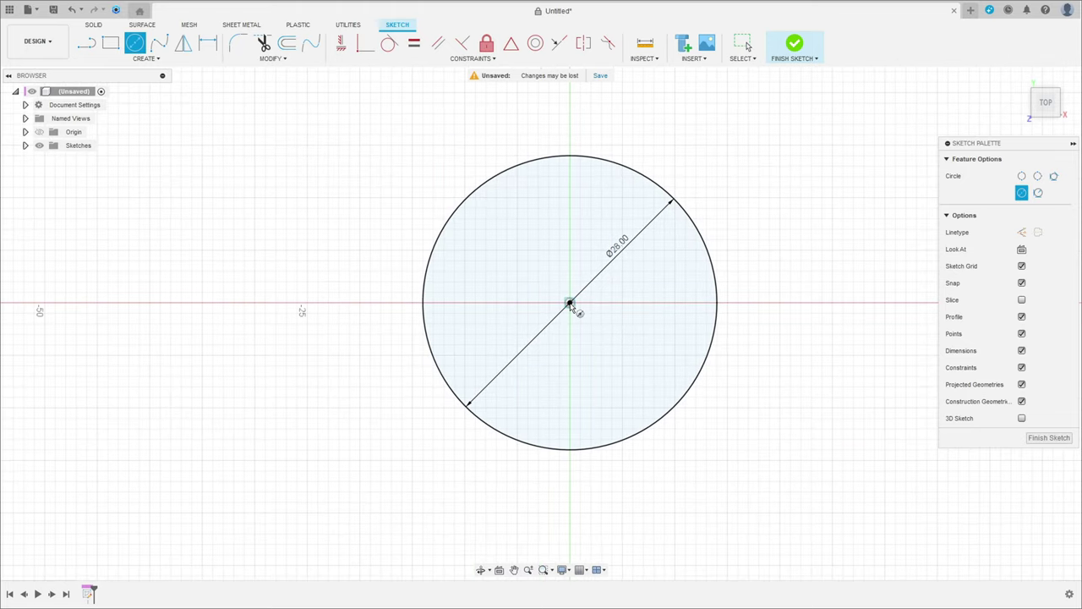
pyautogui.click(570, 303)
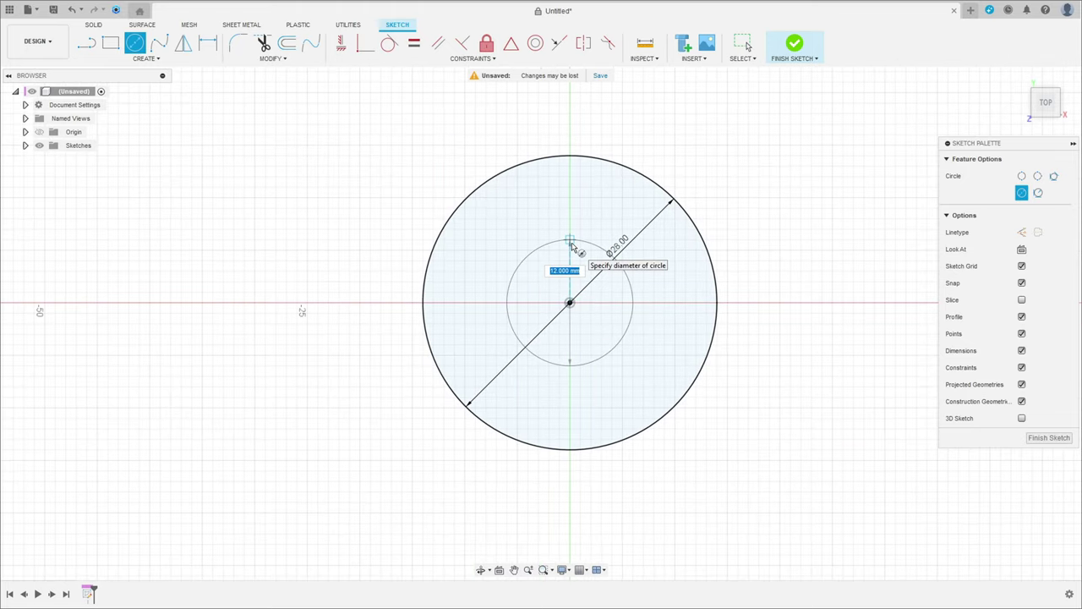
pyautogui.press('Tab')
pyautogui.press('Return')
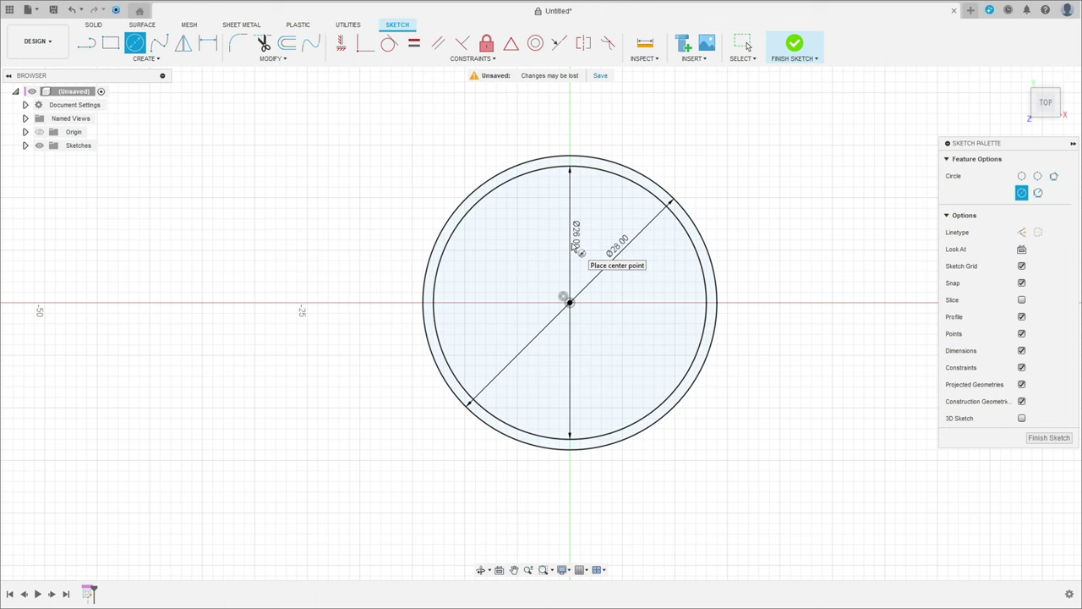
pyautogui.press('Escape')
pyautogui.scroll(3, 611, 174)
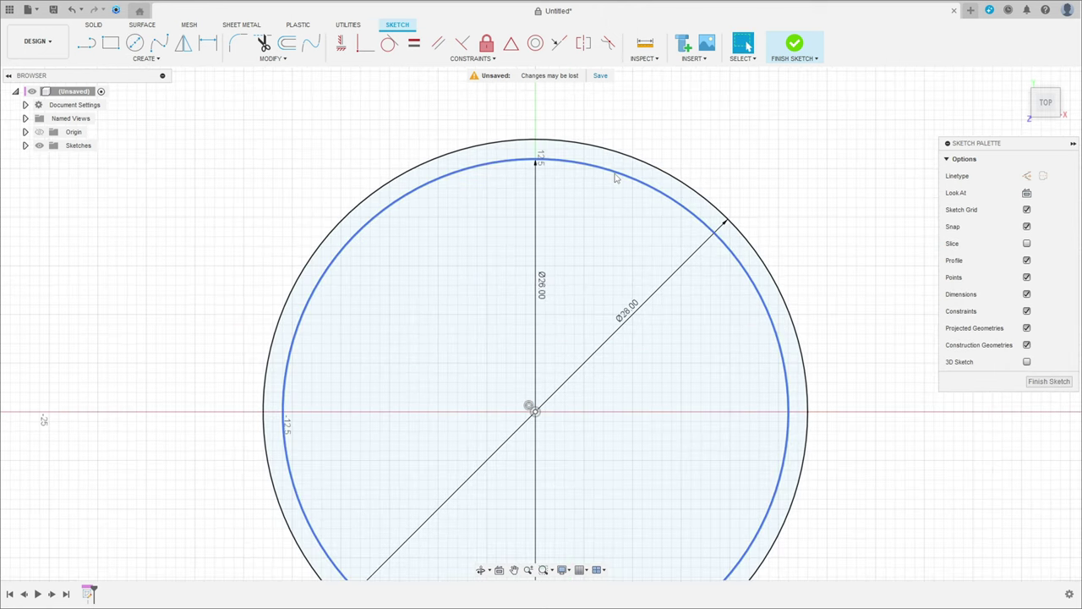
# - Make the 26 mm inner circle construction geometry and move both diameter labels to the right
pyautogui.click(587, 165)
pyautogui.rightClick(588, 167)
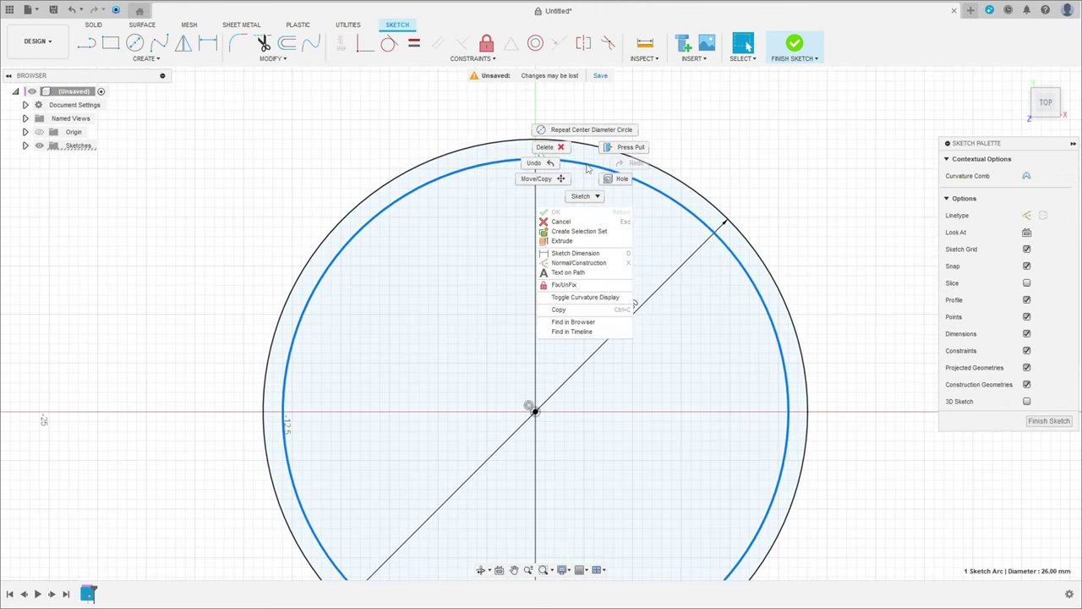
pyautogui.click(589, 263)
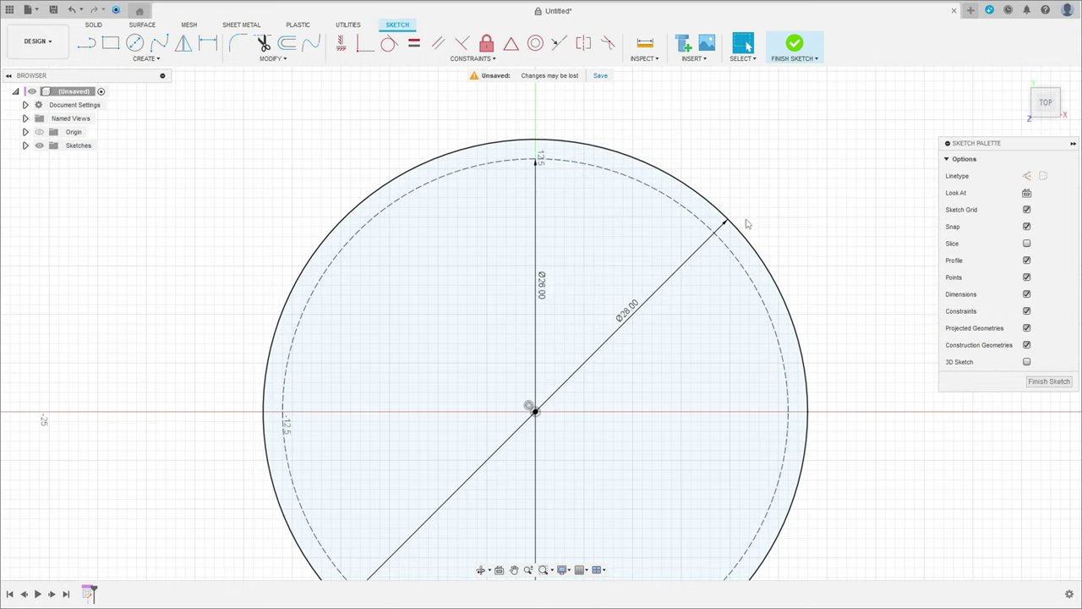
pyautogui.moveTo(640, 309); pyautogui.dragTo(849, 253)
pyautogui.moveTo(541, 283); pyautogui.dragTo(846, 198)
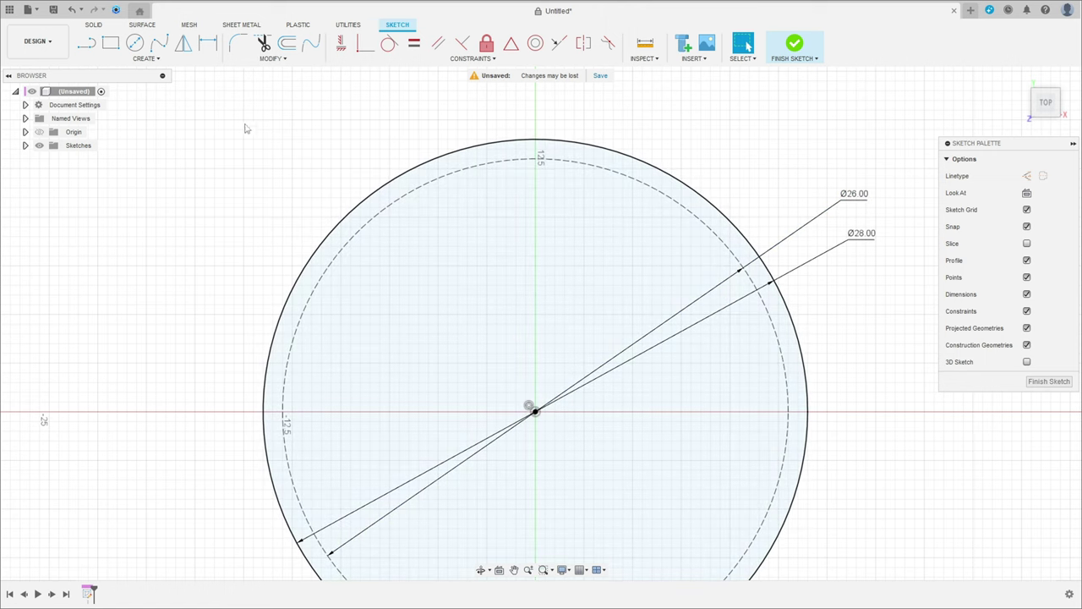
# - Draw a three-point arc across the top of the outer circle, bulging down inside it
pyautogui.click(157, 59)
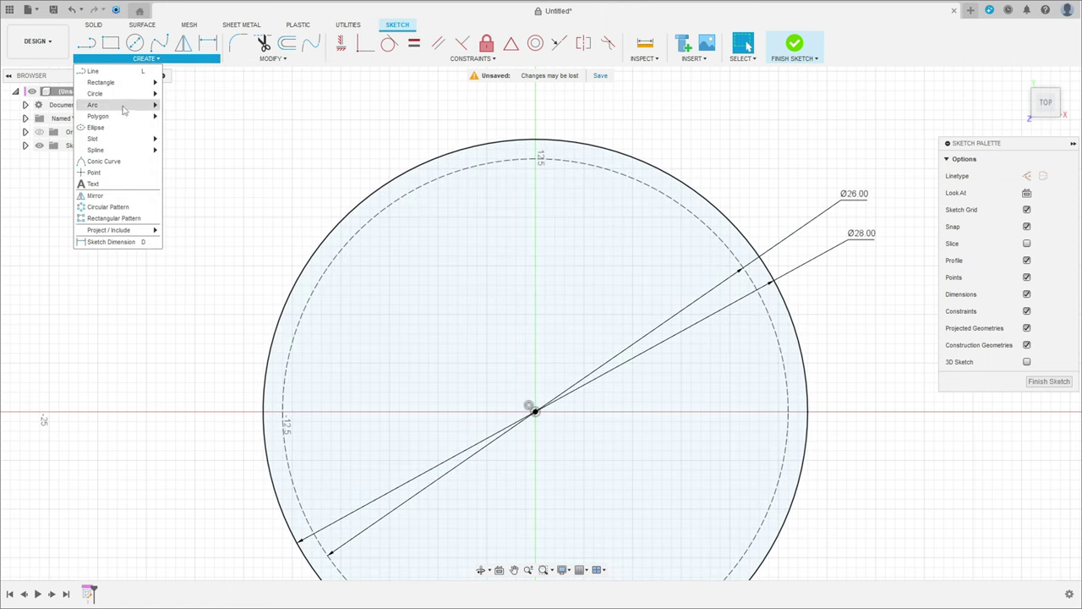
pyautogui.moveTo(125, 105)
pyautogui.click(188, 105)
pyautogui.click(497, 120)
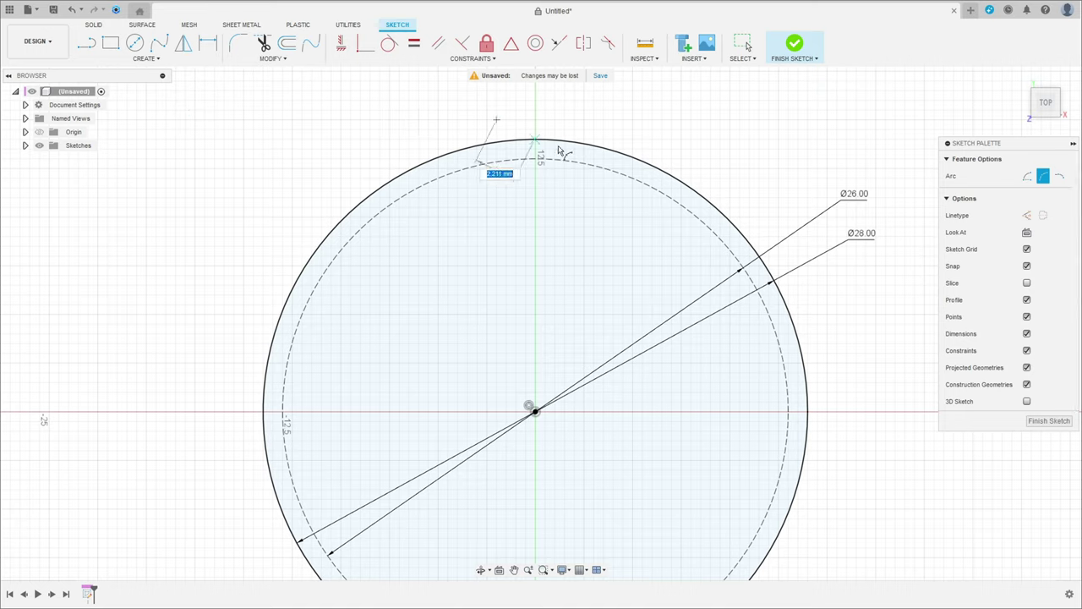
pyautogui.click(594, 120)
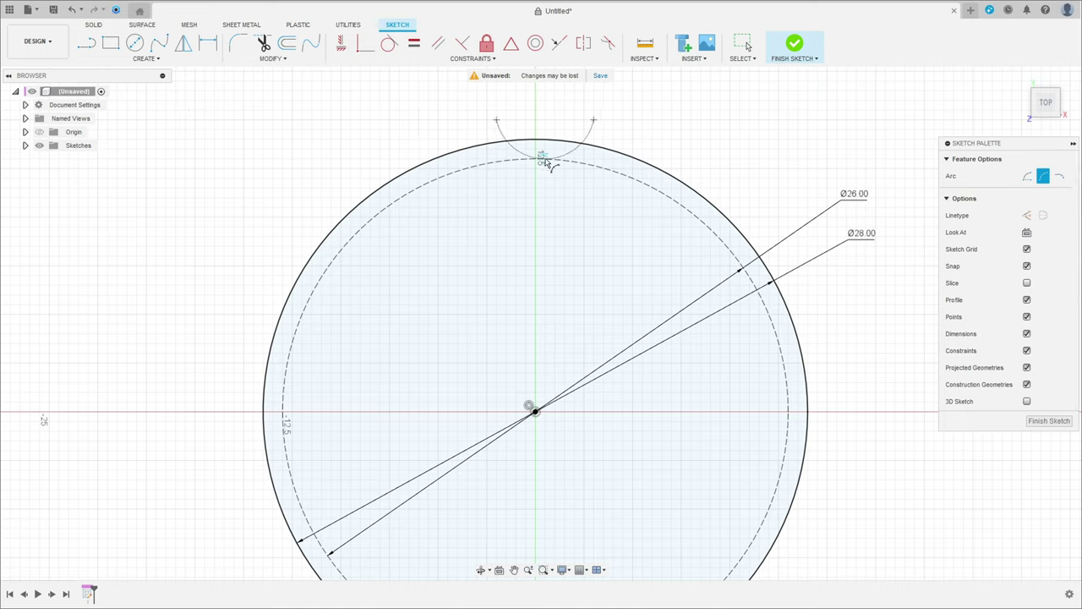
pyautogui.click(557, 152)
pyautogui.press('Escape')
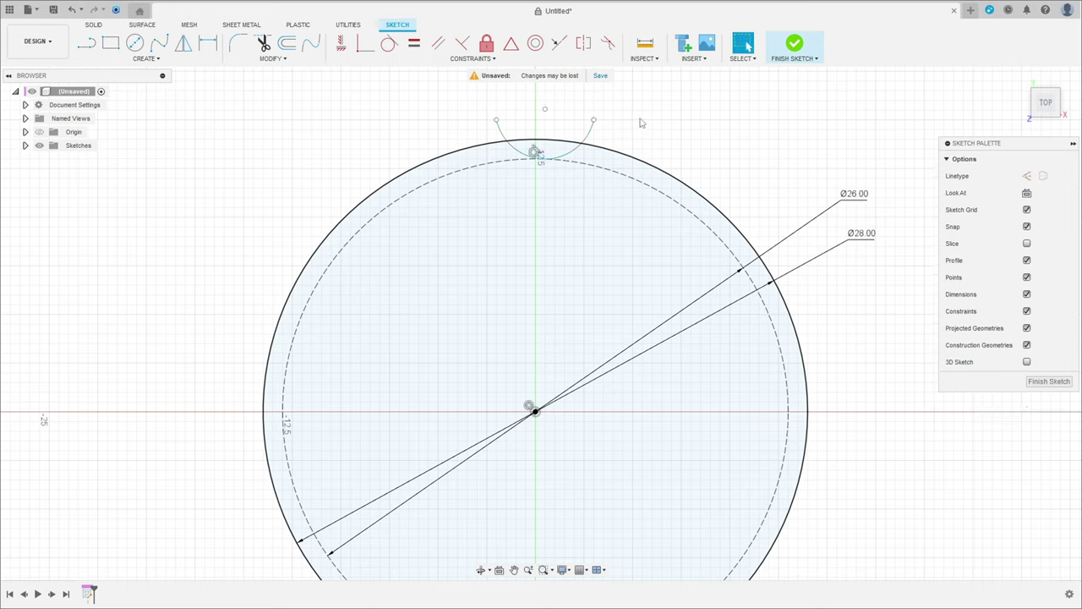
# - Align the arc's centre vertically with the origin and dimension its radius to 2.80 mm
pyautogui.click(340, 43)
pyautogui.click(545, 111)
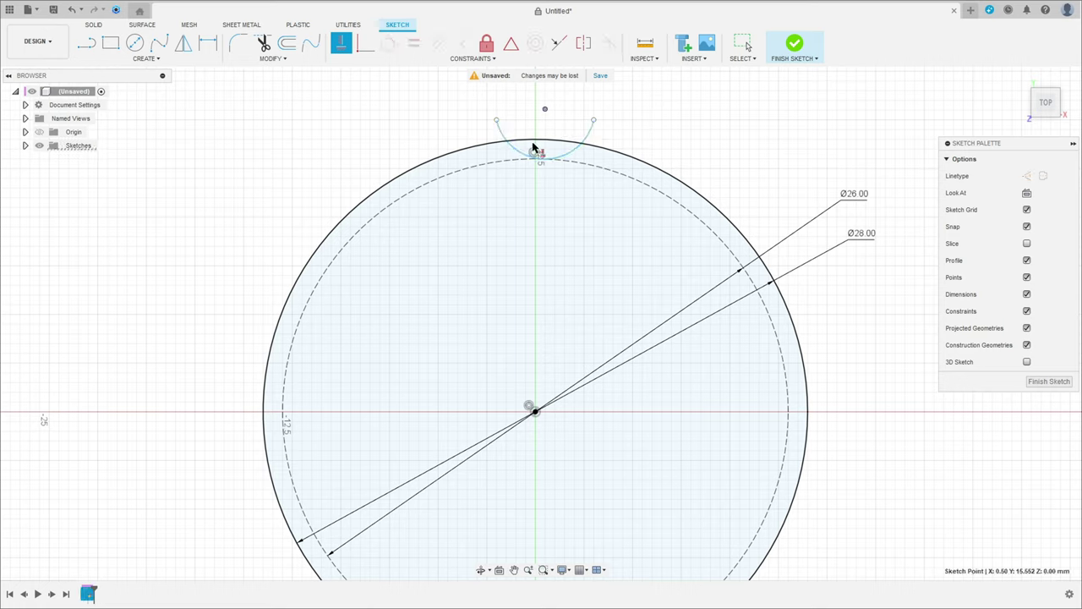
pyautogui.click(535, 411)
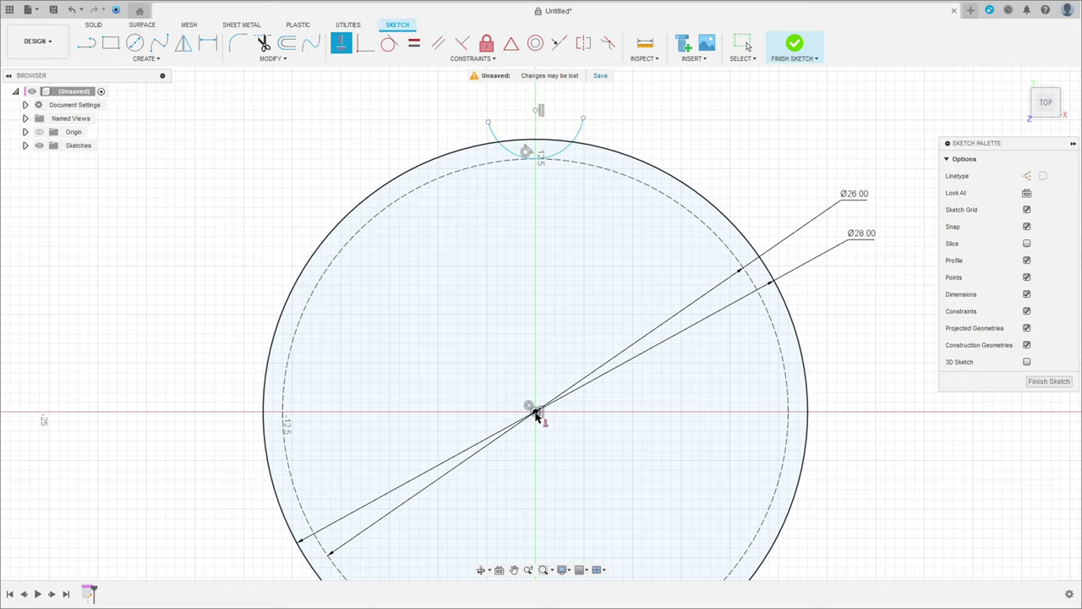
pyautogui.click(208, 43)
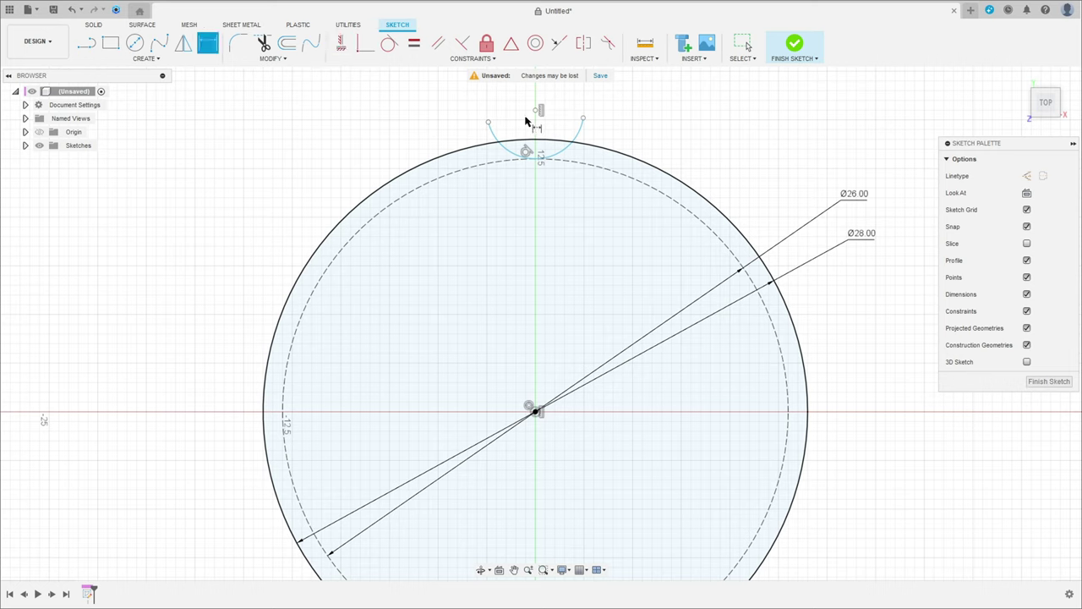
pyautogui.click(571, 150)
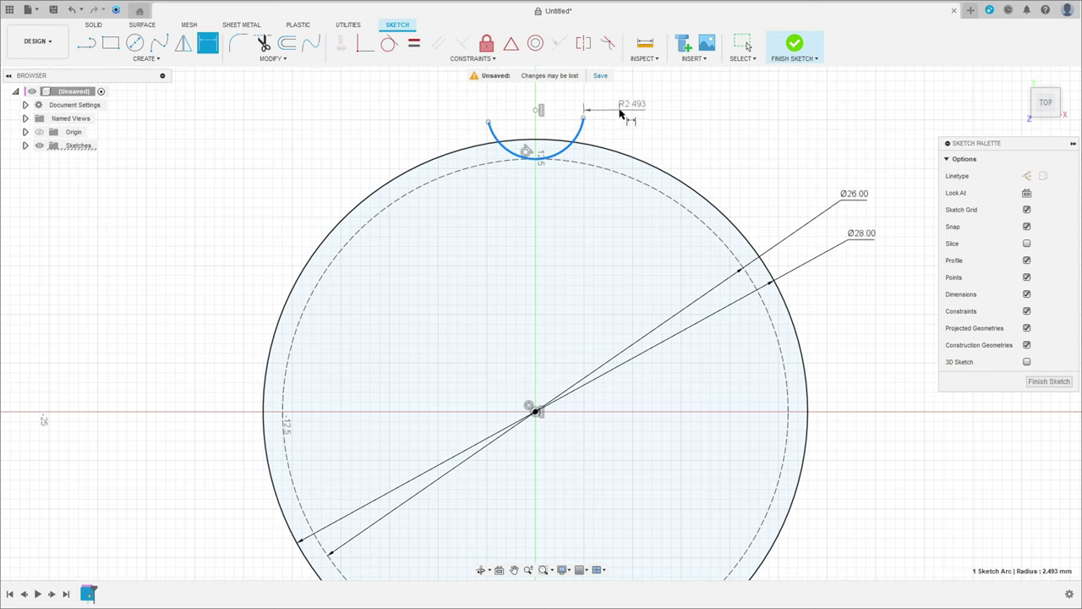
pyautogui.click(629, 105)
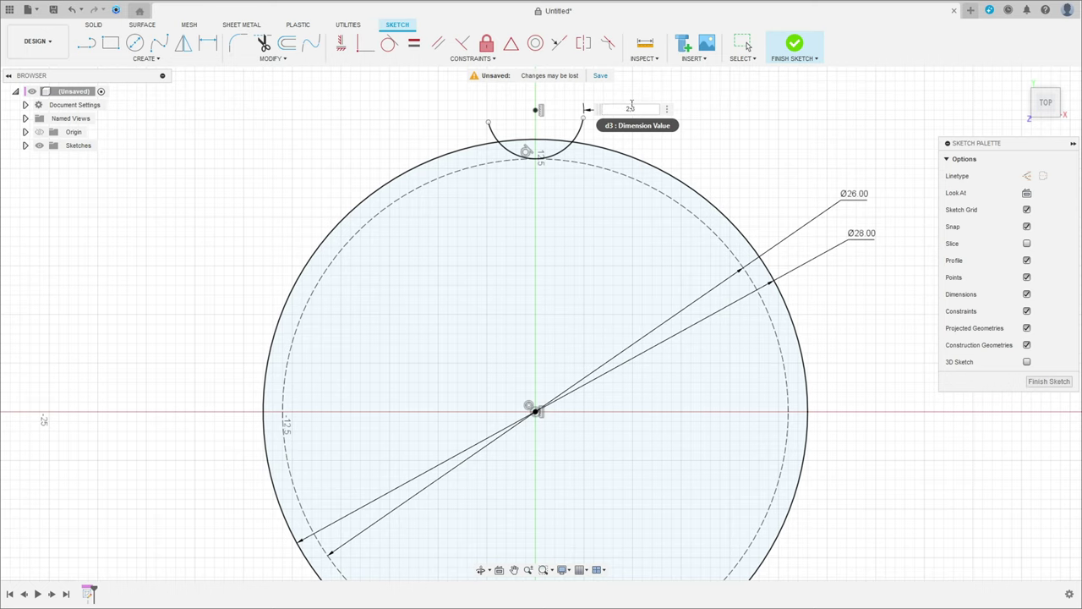
pyautogui.press('Return')
pyautogui.scroll(3, 508, 88)
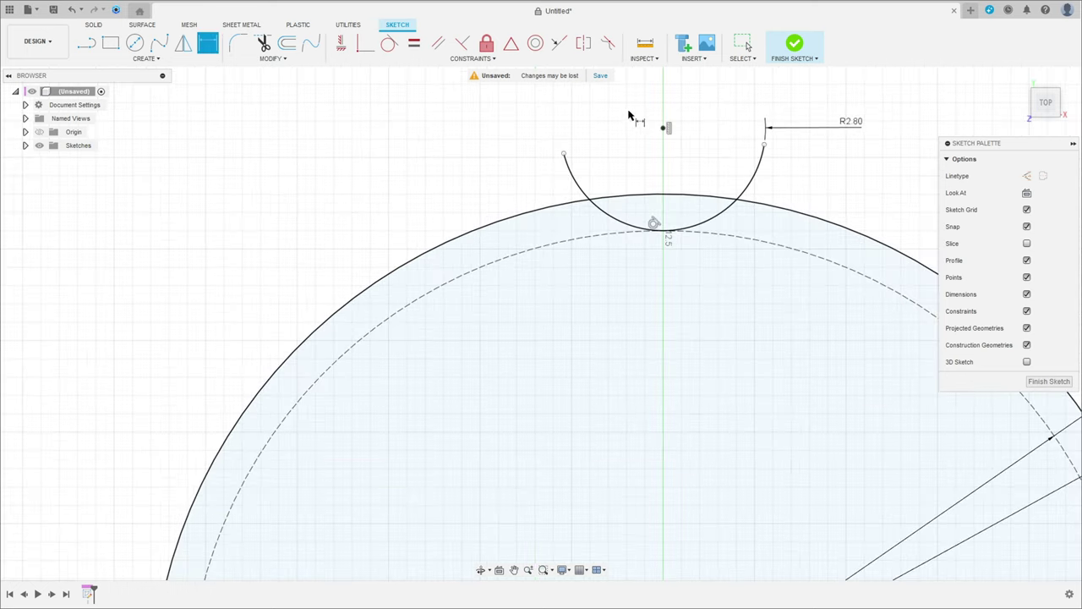
pyautogui.moveTo(628, 116); pyautogui.dragTo(548, 122, button='middle')
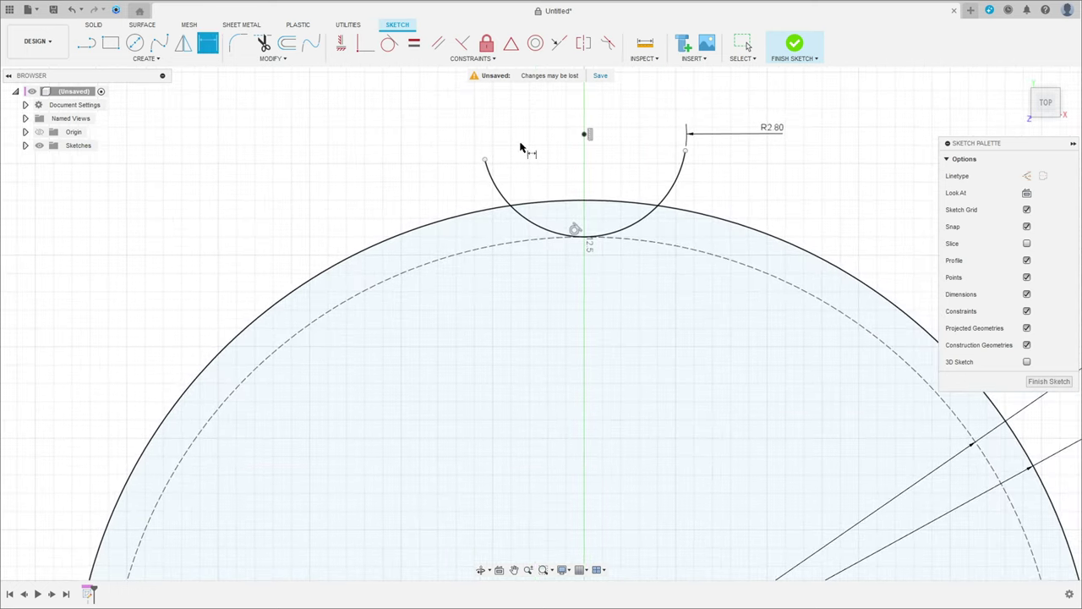
# - Trim the arc's tail outside the circle and place the R2.80 label beside the arc
pyautogui.click(264, 46)
pyautogui.click(498, 181)
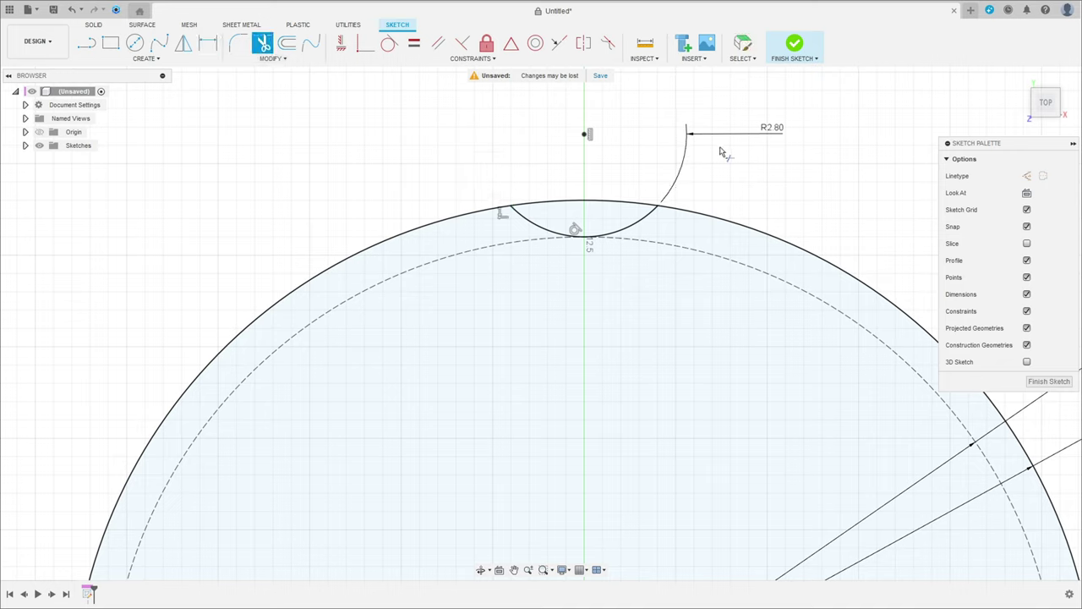
pyautogui.press('Escape')
pyautogui.moveTo(771, 127)
pyautogui.mouseDown()
pyautogui.moveTo(715, 123)
pyautogui.moveTo(597, 142)
pyautogui.moveTo(577, 170)
pyautogui.mouseUp()
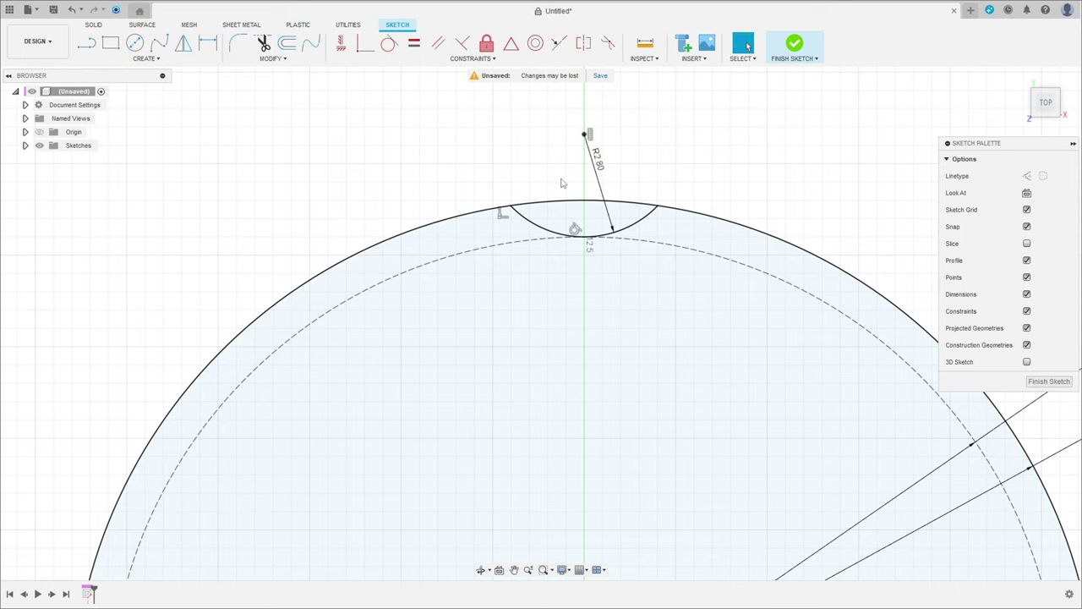
pyautogui.scroll(-2, 564, 181)
pyautogui.moveTo(578, 169); pyautogui.dragTo(555, 154, button='middle')
# - Circular-pattern the R2.80 notch arc 18 times around the circle's centre
pyautogui.click(146, 59)
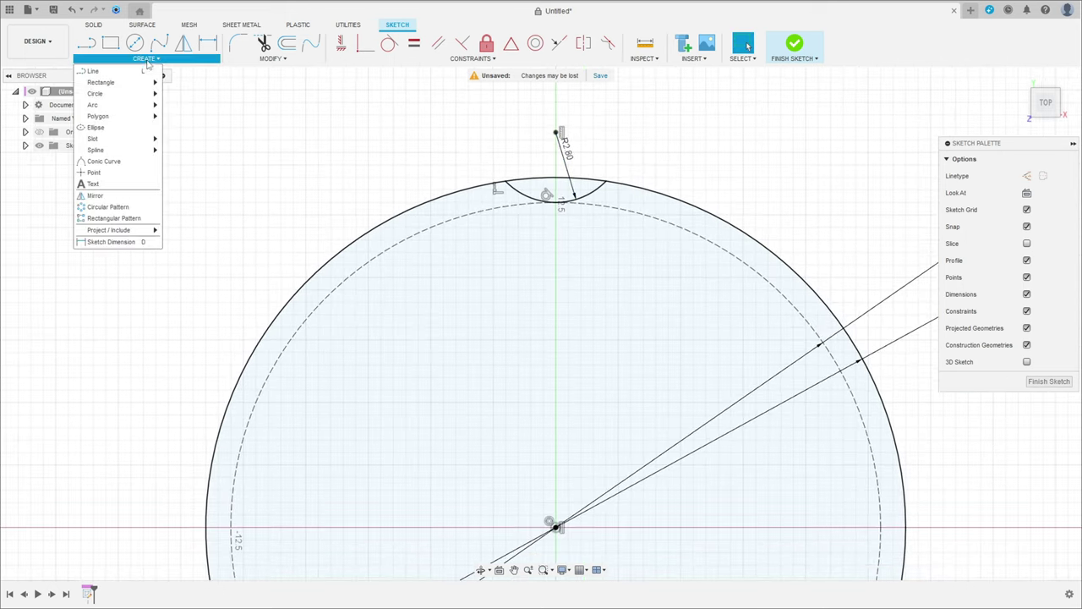
pyautogui.click(123, 212)
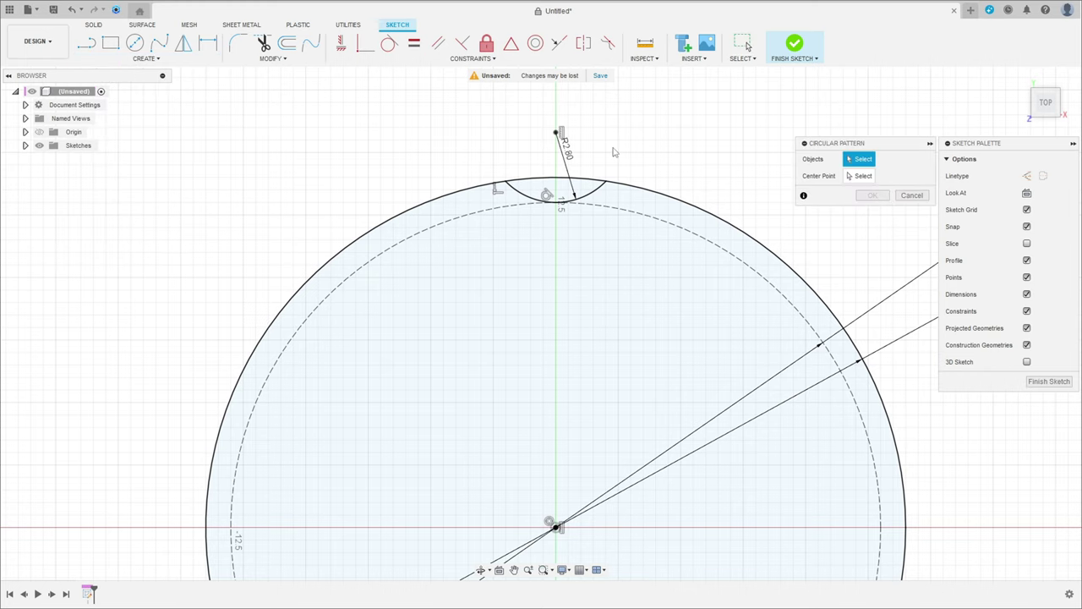
pyautogui.click(591, 200)
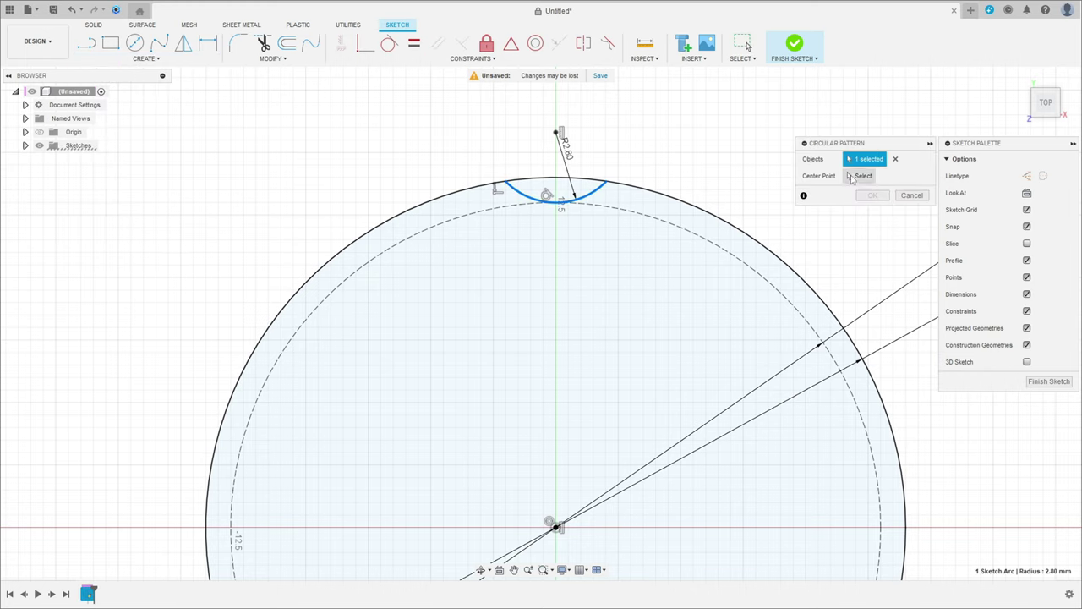
pyautogui.click(734, 261)
pyautogui.click(864, 225)
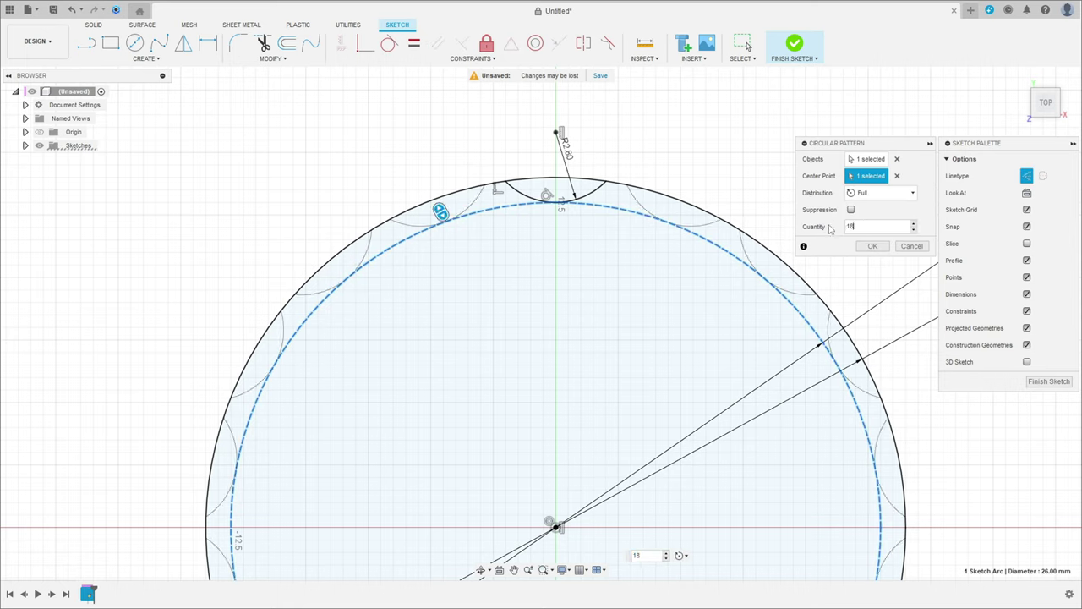
pyautogui.click(872, 246)
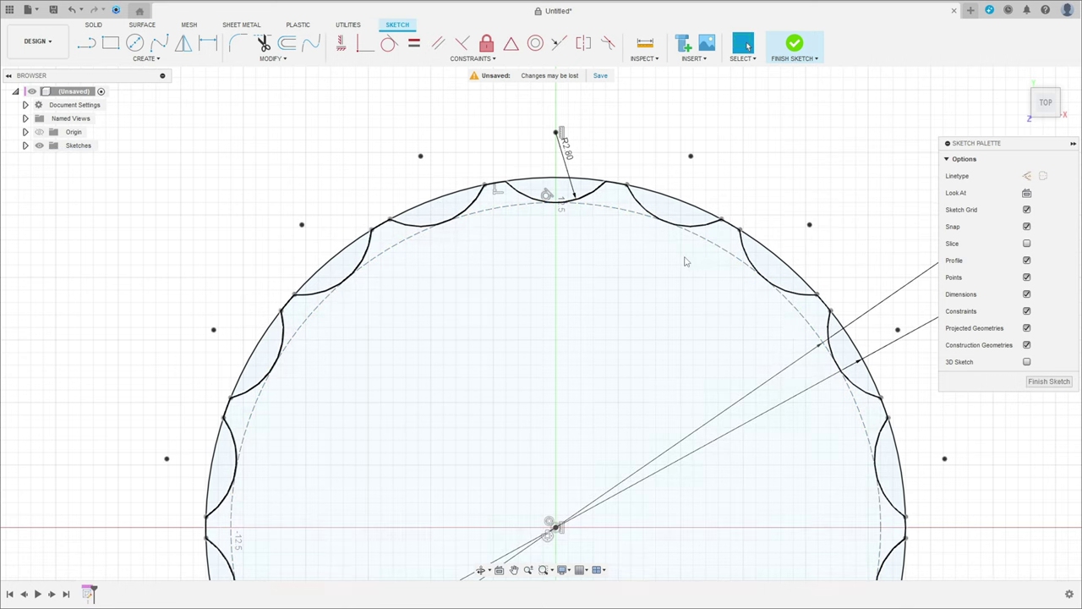
pyautogui.scroll(-2, 681, 258)
pyautogui.moveTo(655, 206); pyautogui.dragTo(623, 167, button='middle')
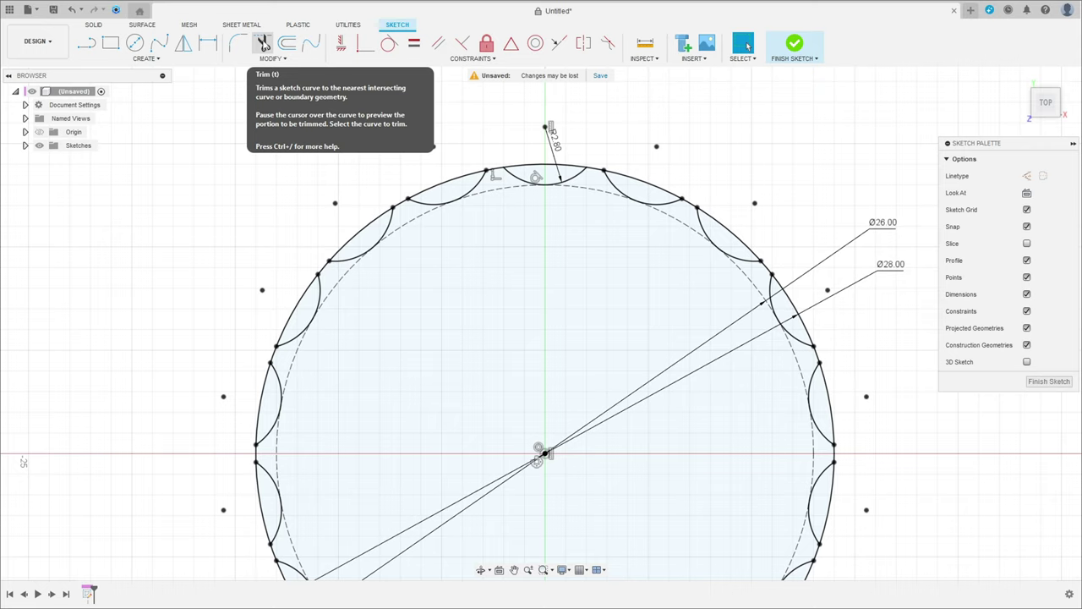
# - Trim the outer circle spans over the top and right-hand notches
pyautogui.click(264, 43)
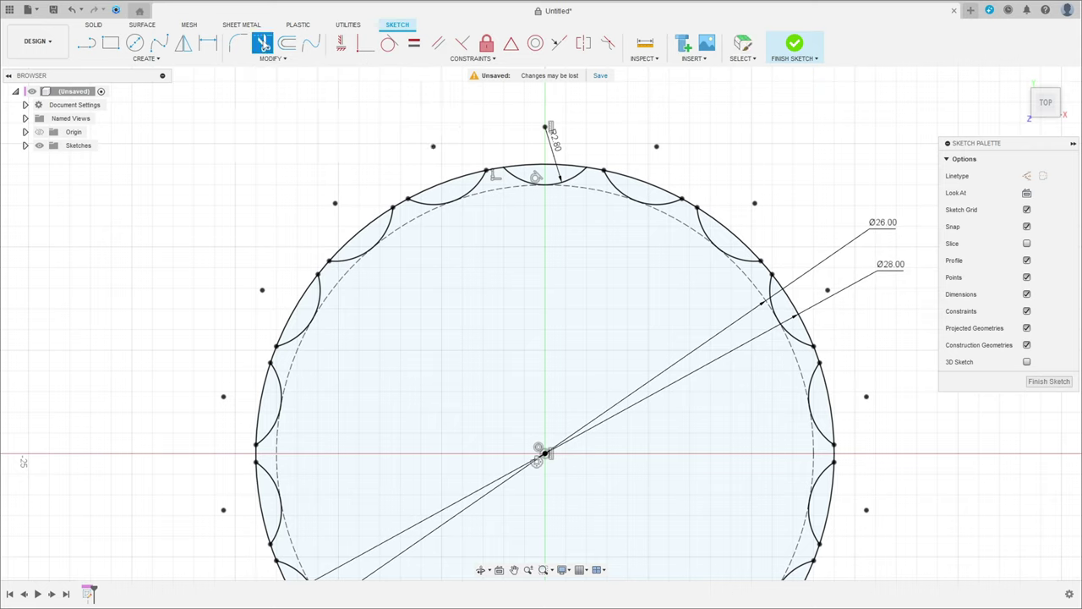
pyautogui.click(461, 180)
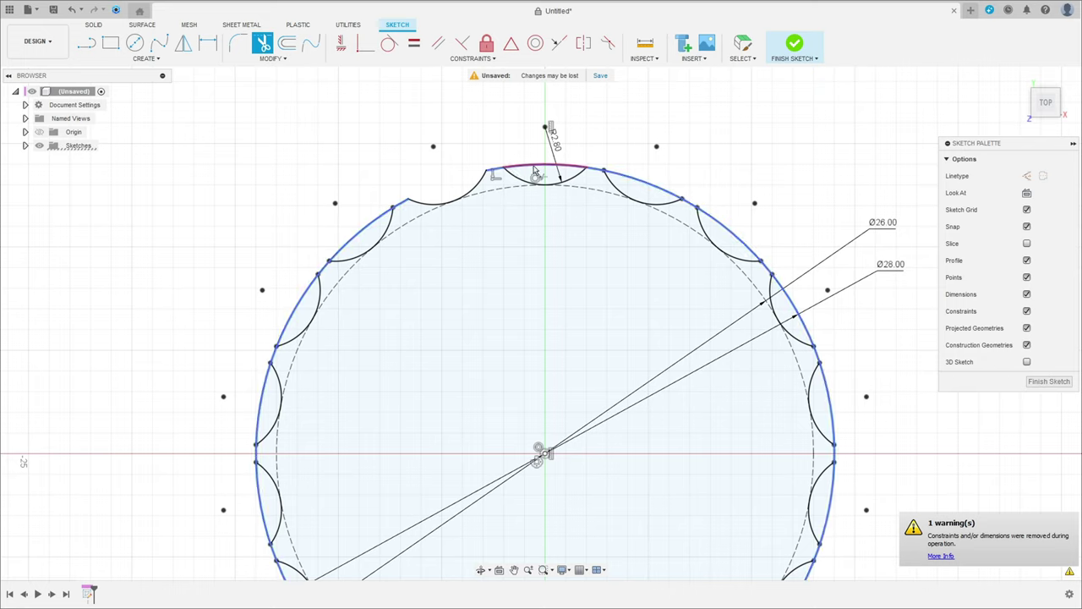
pyautogui.click(519, 167)
pyautogui.click(665, 193)
pyautogui.click(725, 231)
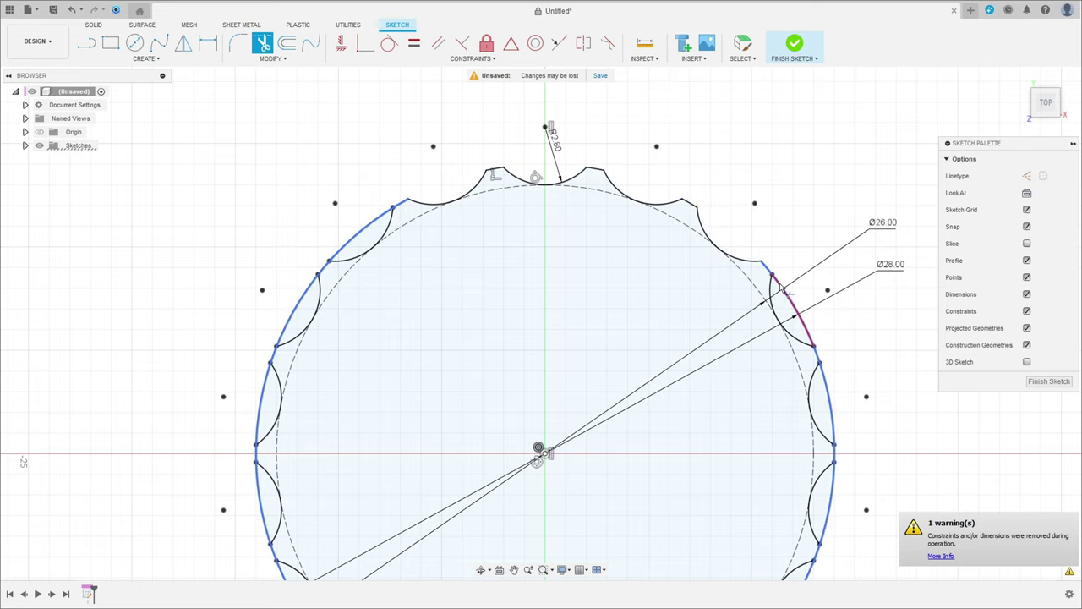
pyautogui.click(791, 304)
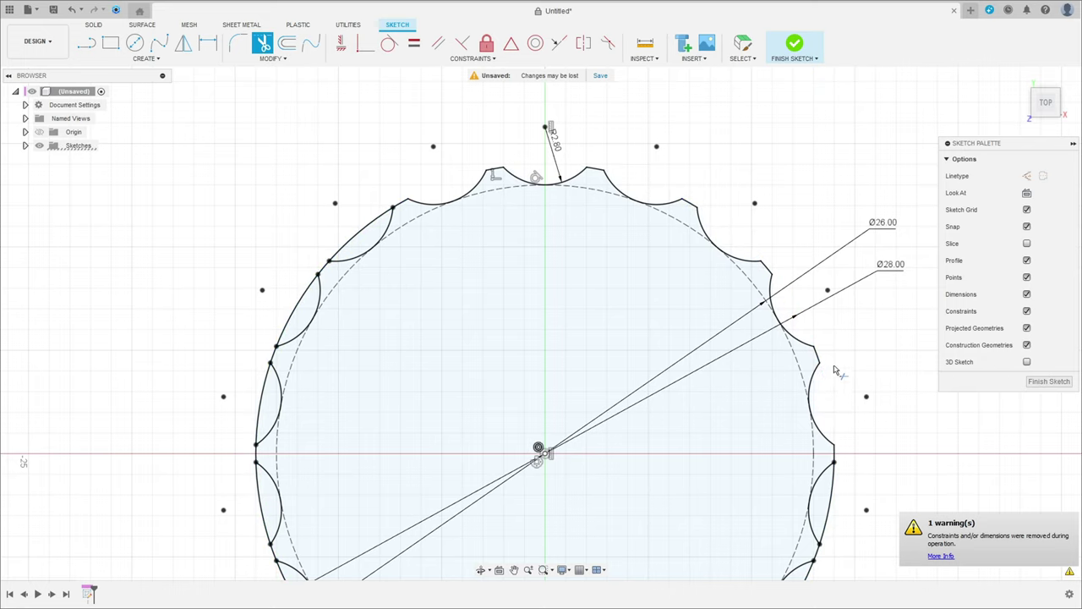
pyautogui.moveTo(837, 370); pyautogui.dragTo(752, 93, button='middle')
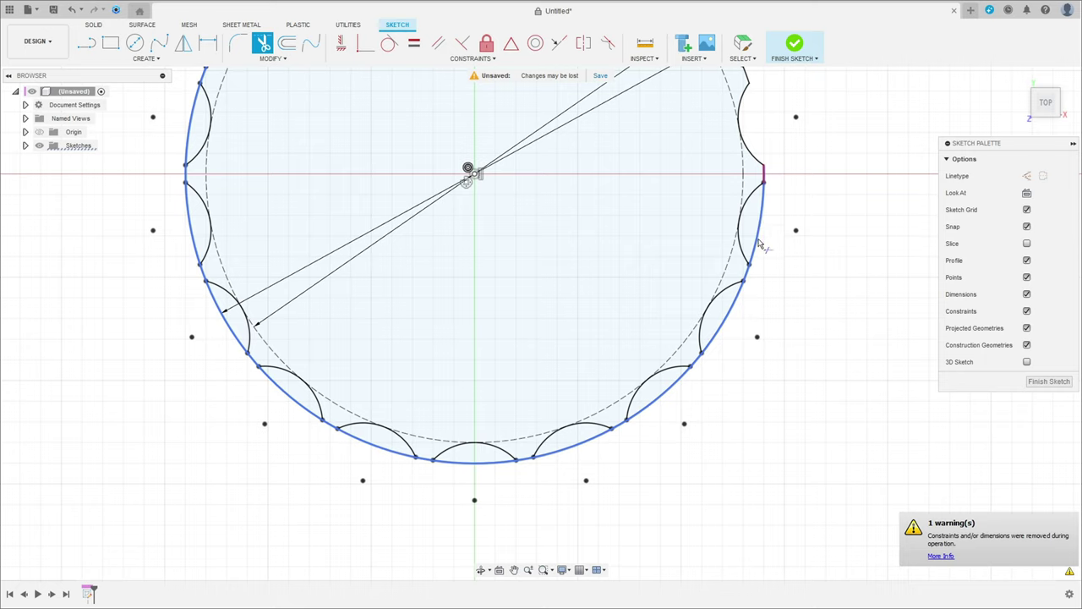
pyautogui.click(732, 315)
pyautogui.click(761, 237)
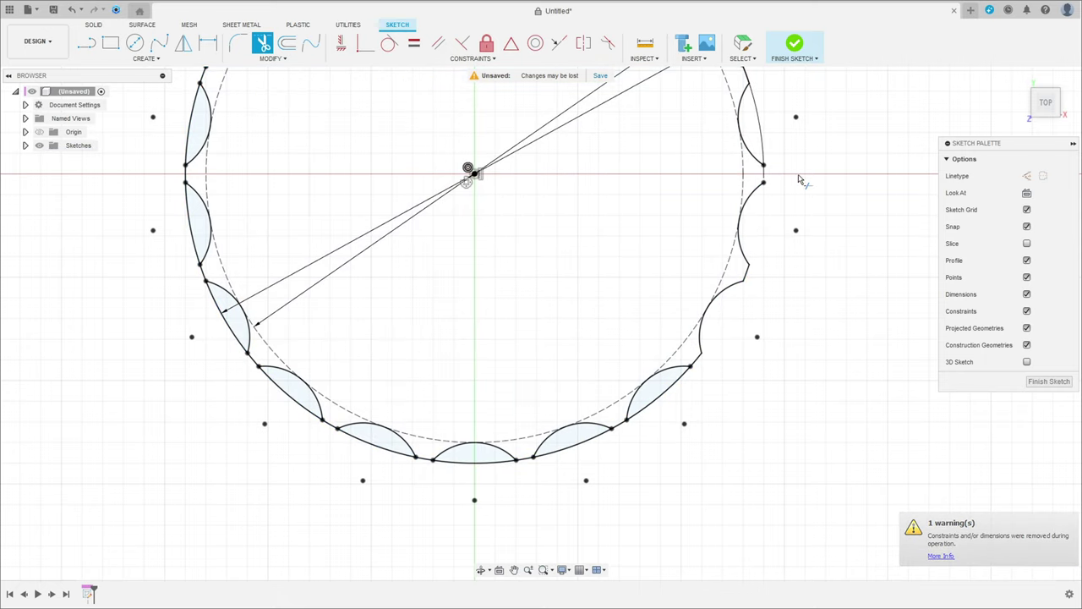
# - Undo two right-side trims, then trim the spans around the right side and bottom
pyautogui.press('Escape')
pyautogui.hotkey('ctrl', 'z')
pyautogui.hotkey('ctrl', 'z')
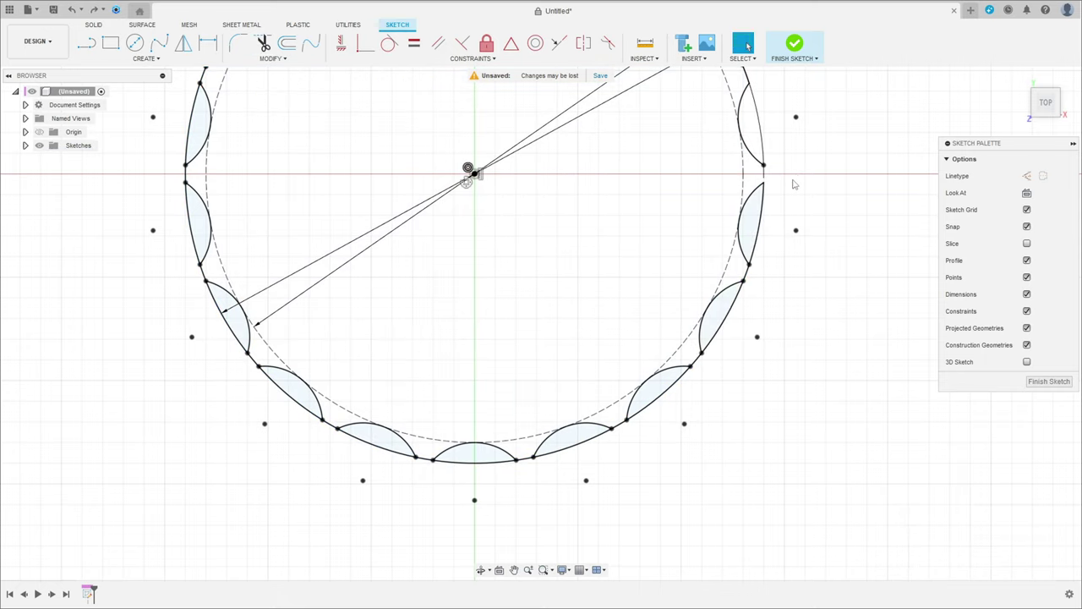
pyautogui.press('t')
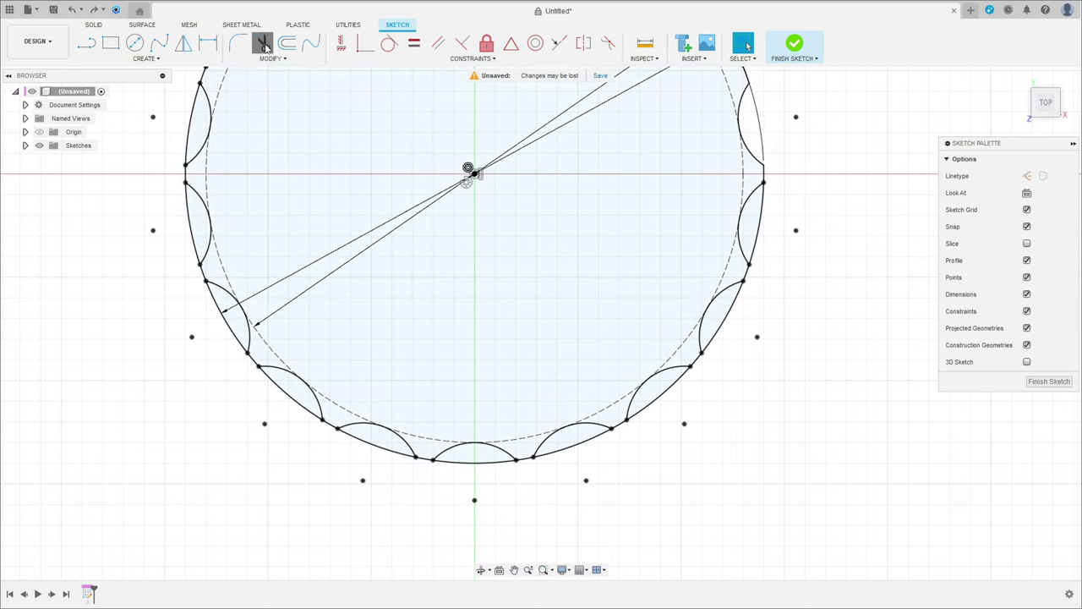
pyautogui.click(761, 233)
pyautogui.click(734, 314)
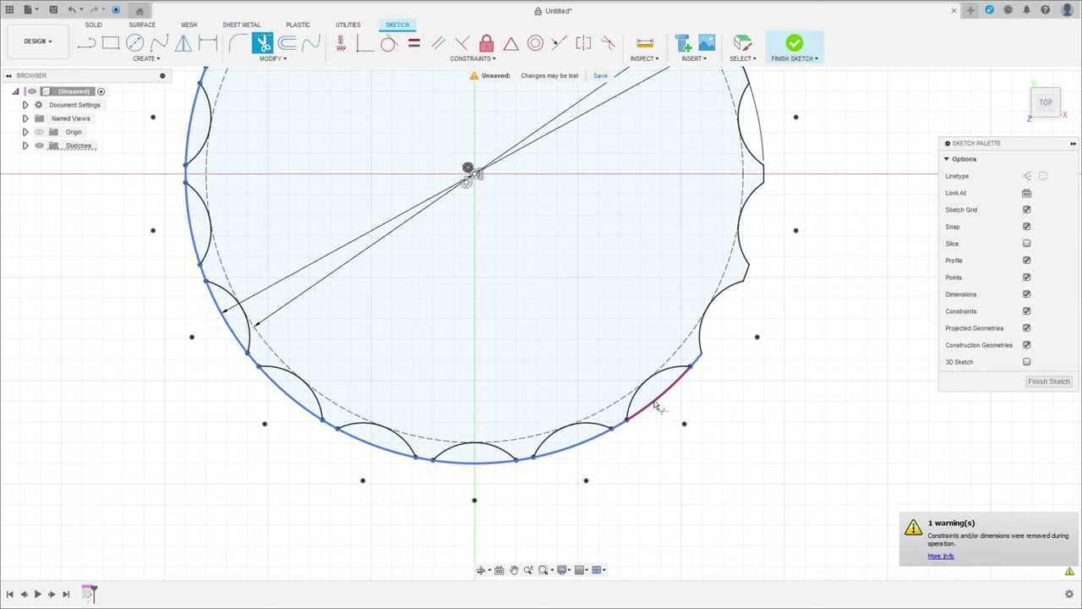
pyautogui.click(656, 407)
pyautogui.click(568, 443)
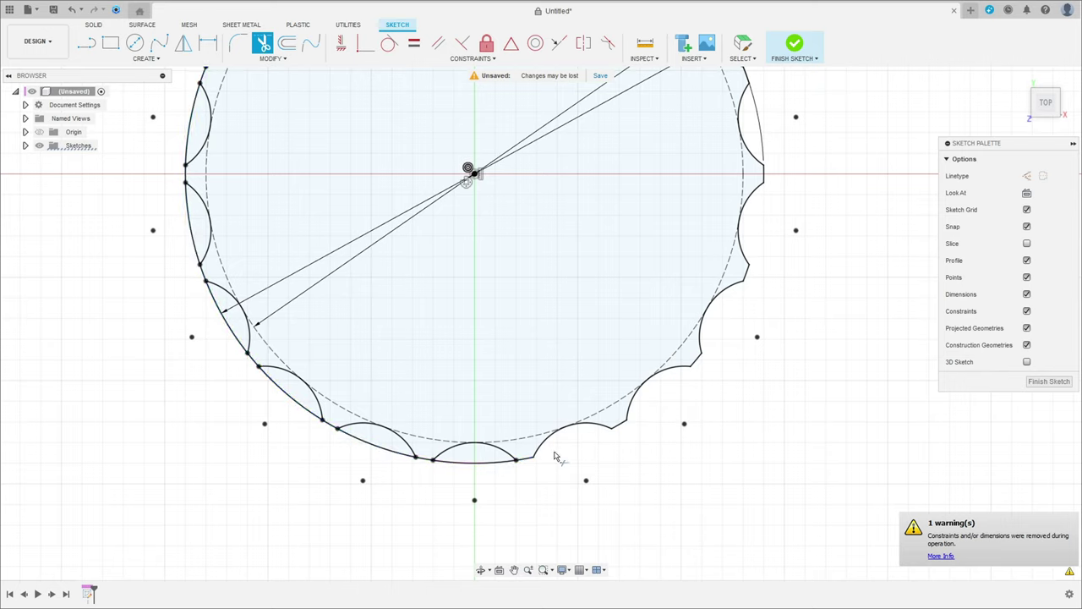
pyautogui.click(478, 463)
pyautogui.click(362, 447)
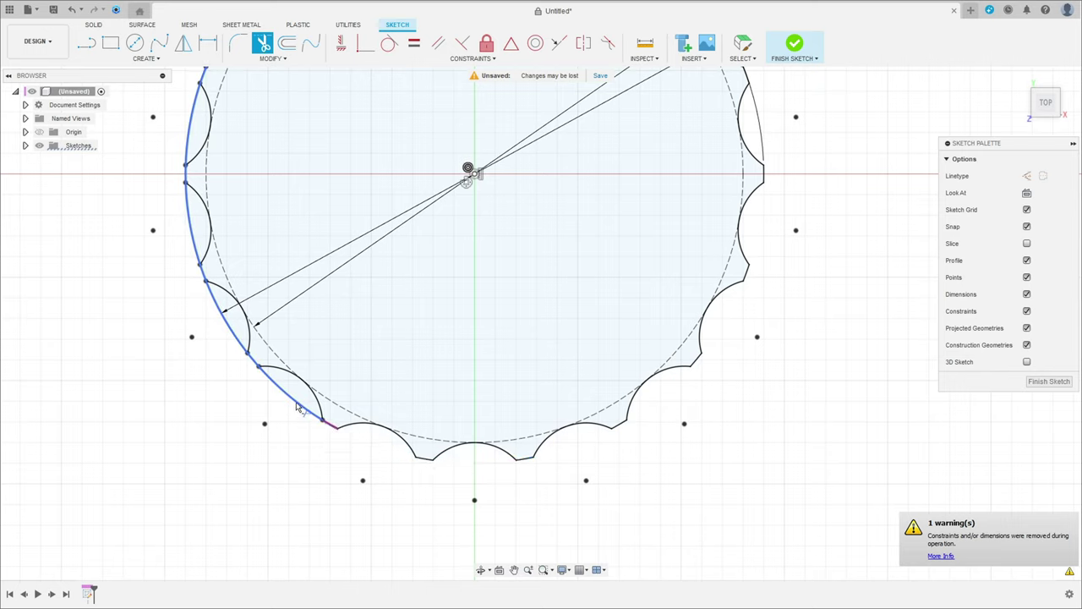
pyautogui.click(285, 393)
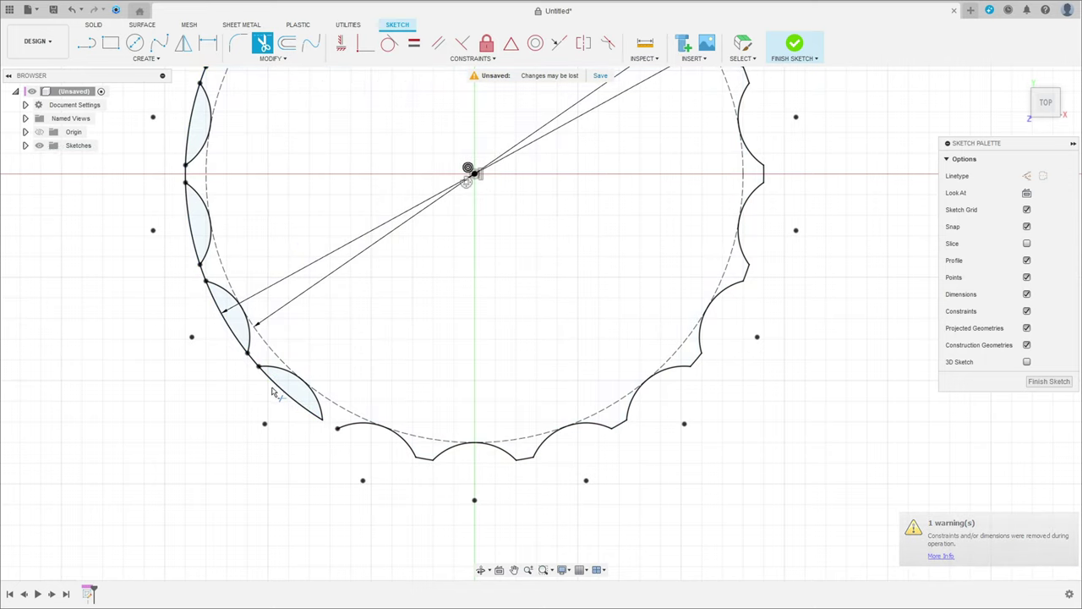
# - Redo the lower-left trim and trim the remaining spans up the left side to the top
pyautogui.press('Escape')
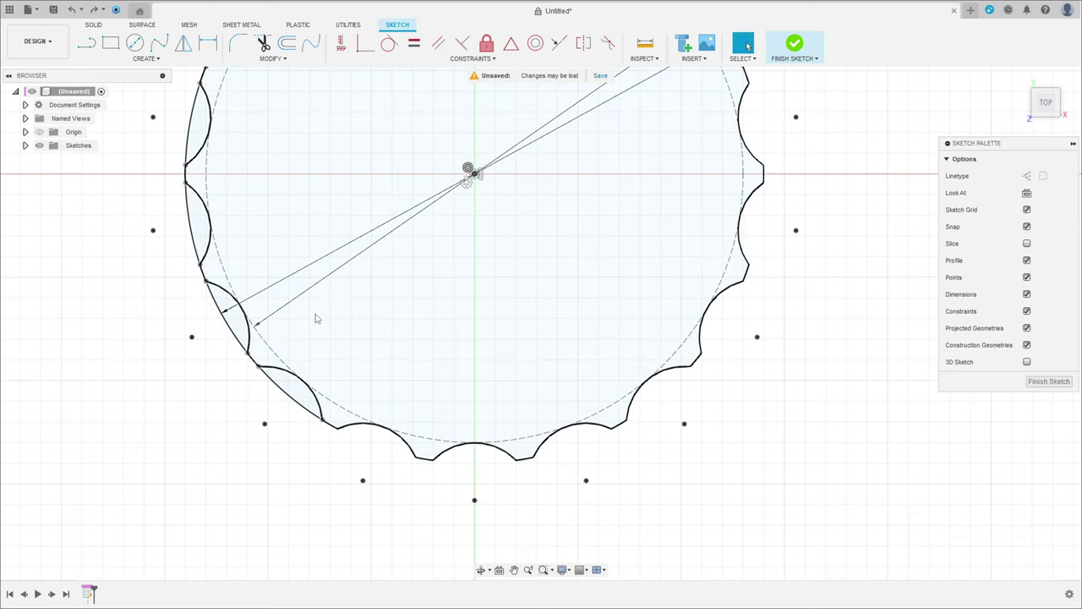
pyautogui.press('t')
pyautogui.click(287, 397)
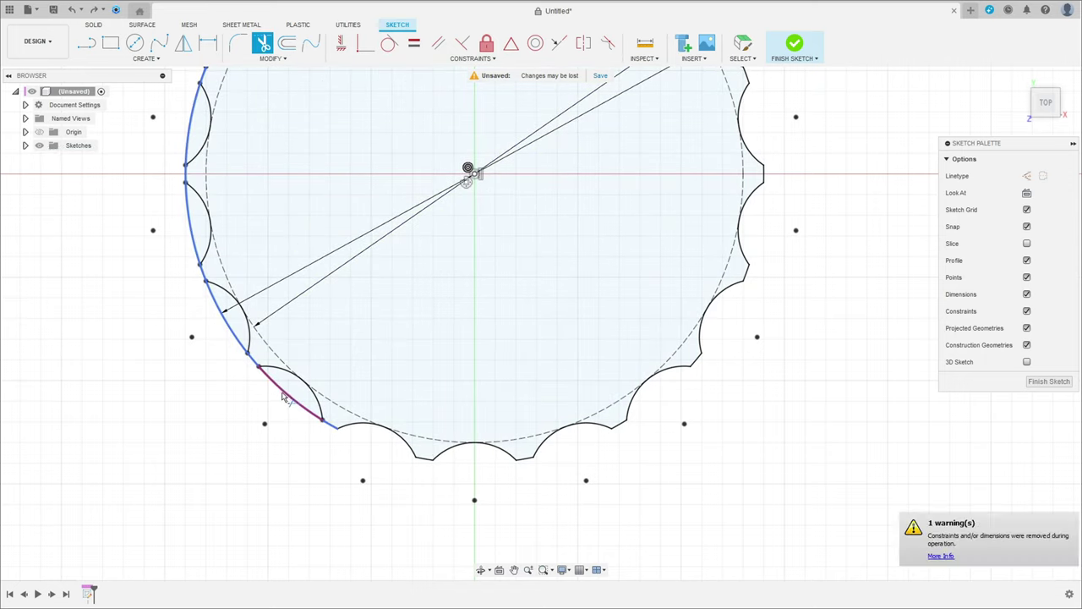
pyautogui.click(224, 320)
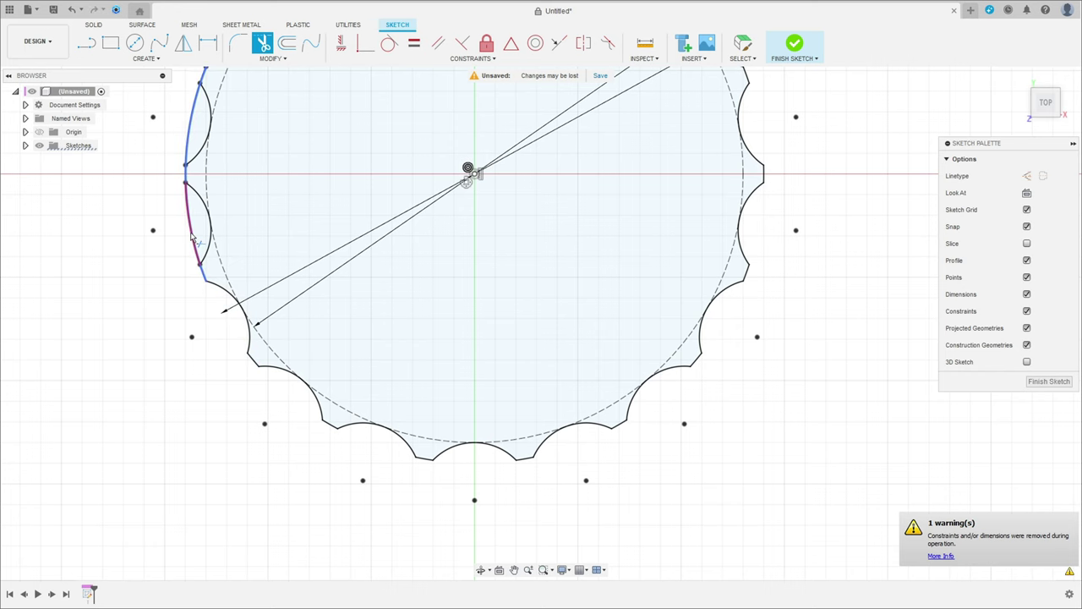
pyautogui.click(194, 241)
pyautogui.moveTo(215, 174); pyautogui.dragTo(442, 394, button='middle')
pyautogui.scroll(2, 450, 328)
pyautogui.scroll(1, 451, 328)
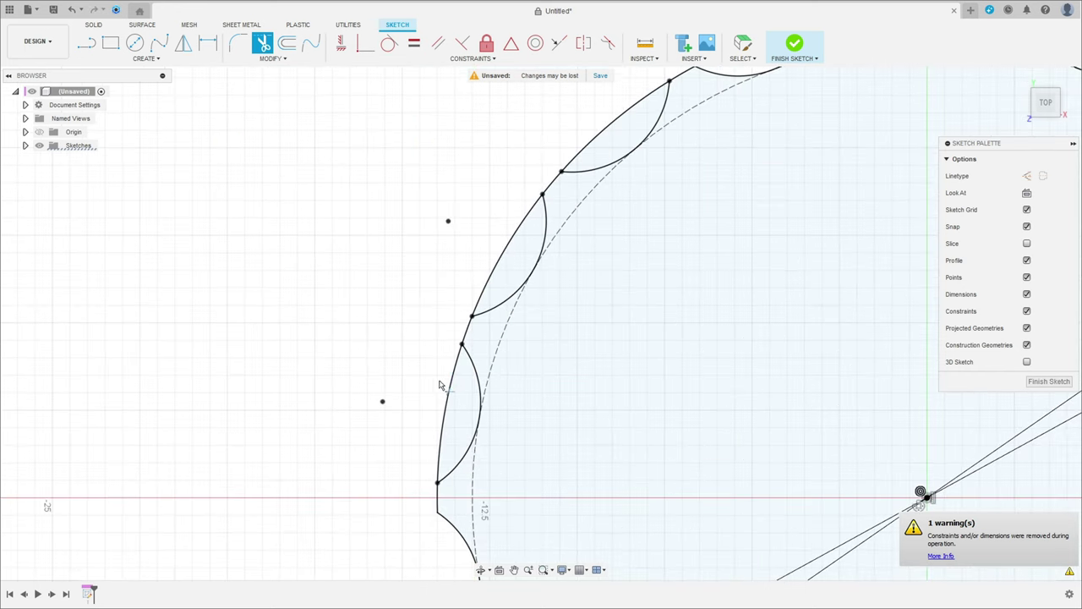
pyautogui.click(457, 385)
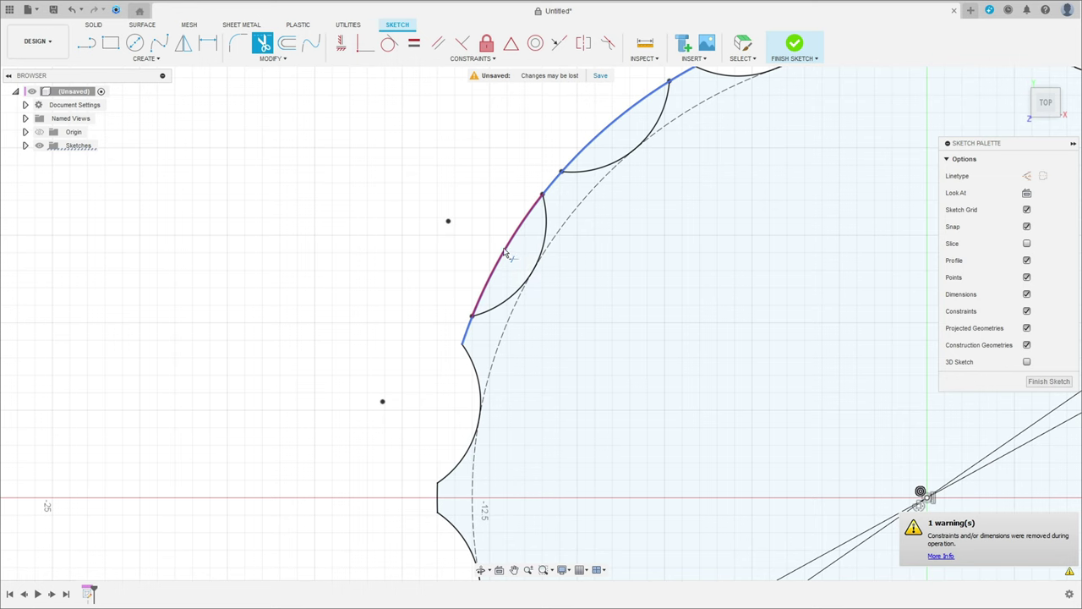
pyautogui.click(504, 252)
pyautogui.click(601, 138)
pyautogui.moveTo(633, 121); pyautogui.dragTo(433, 370, button='middle')
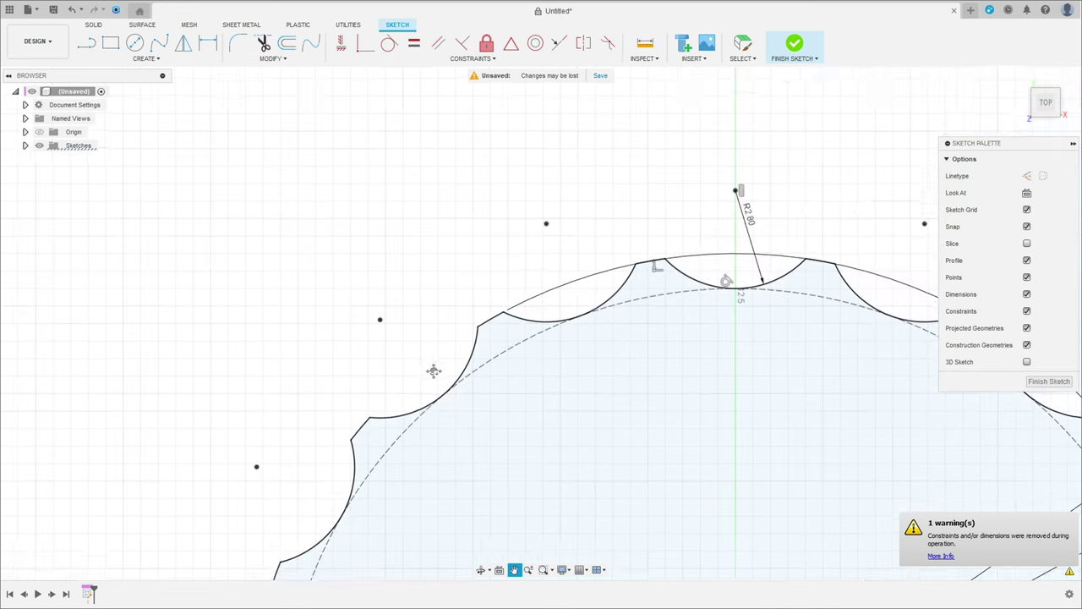
# - Fit the scalloped outline in view and finish the sketch
pyautogui.press('F6')
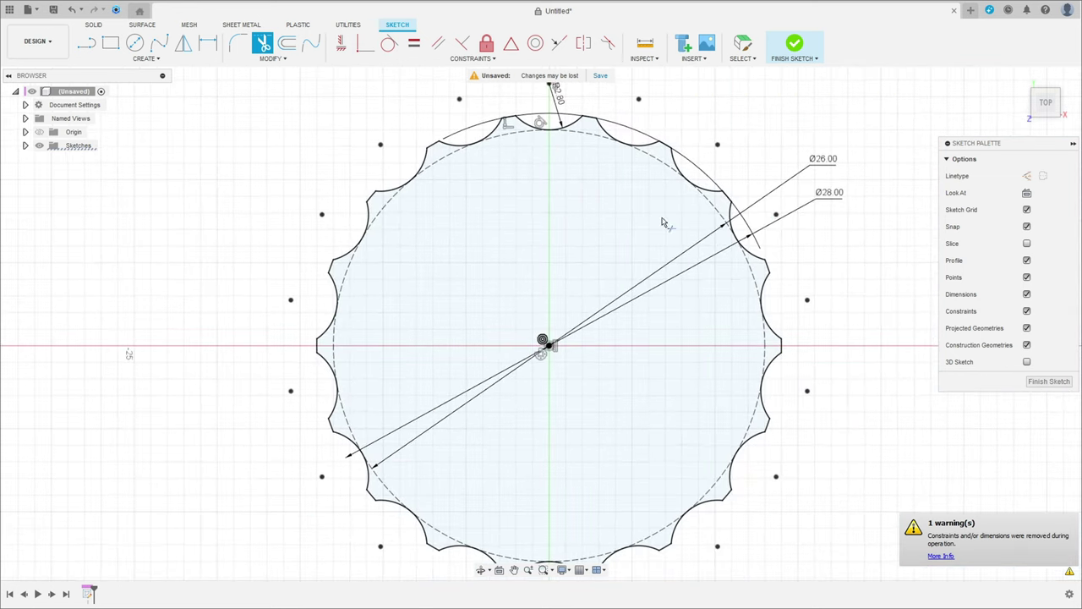
pyautogui.scroll(2, 803, 161)
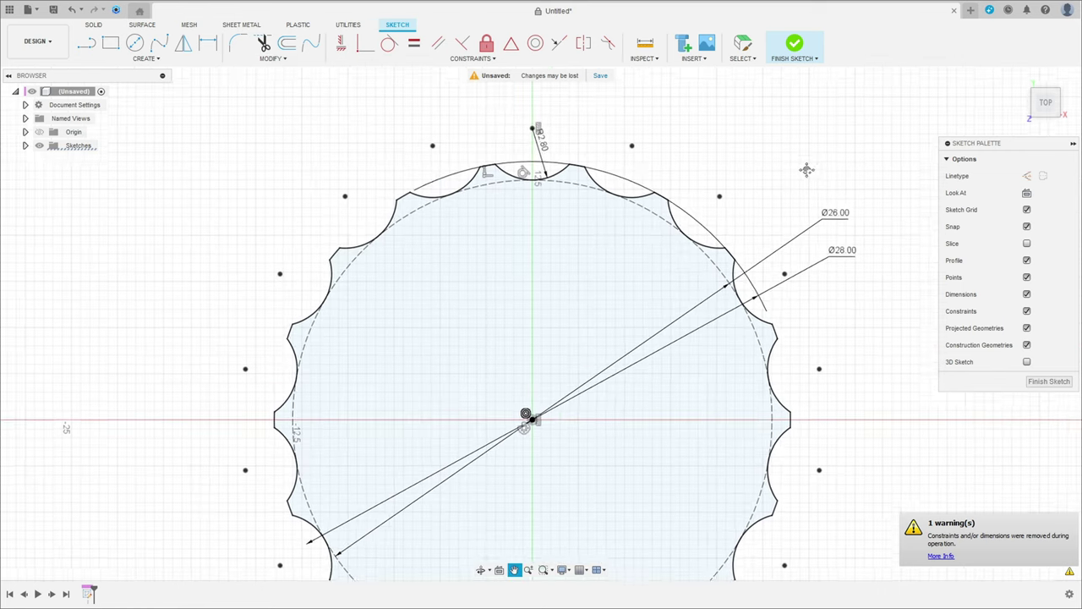
pyautogui.click(796, 49)
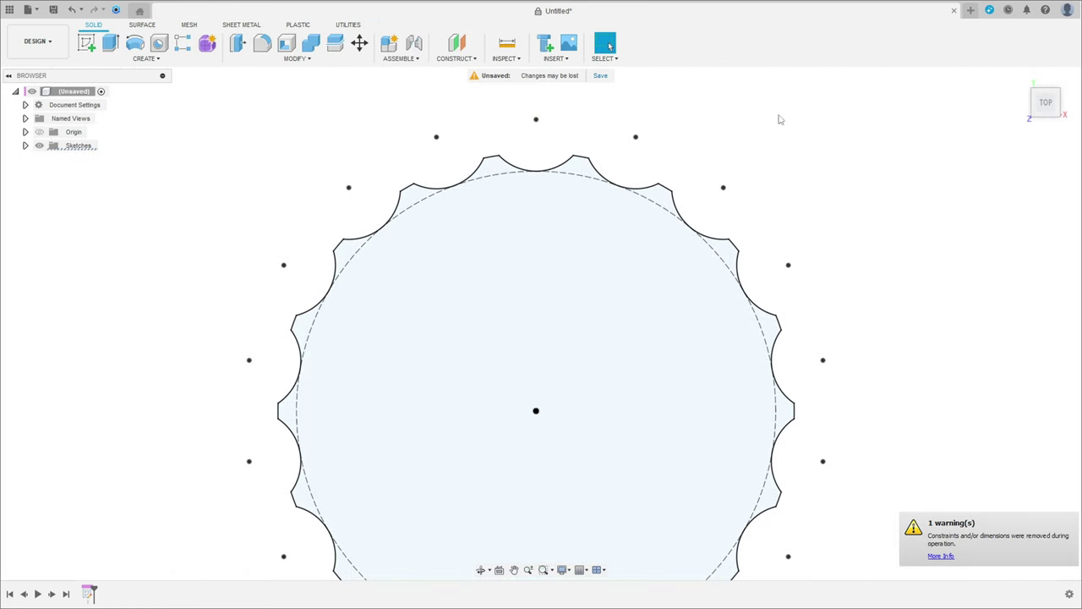
# - Create an offset construction plane 7 mm above the scalloped profile
pyautogui.scroll(-2, 752, 270)
pyautogui.keyDown('shift'); pyautogui.moveTo(760, 329); pyautogui.dragTo(701, 208, button='middle'); pyautogui.keyUp('shift')
pyautogui.click(1021, 77)
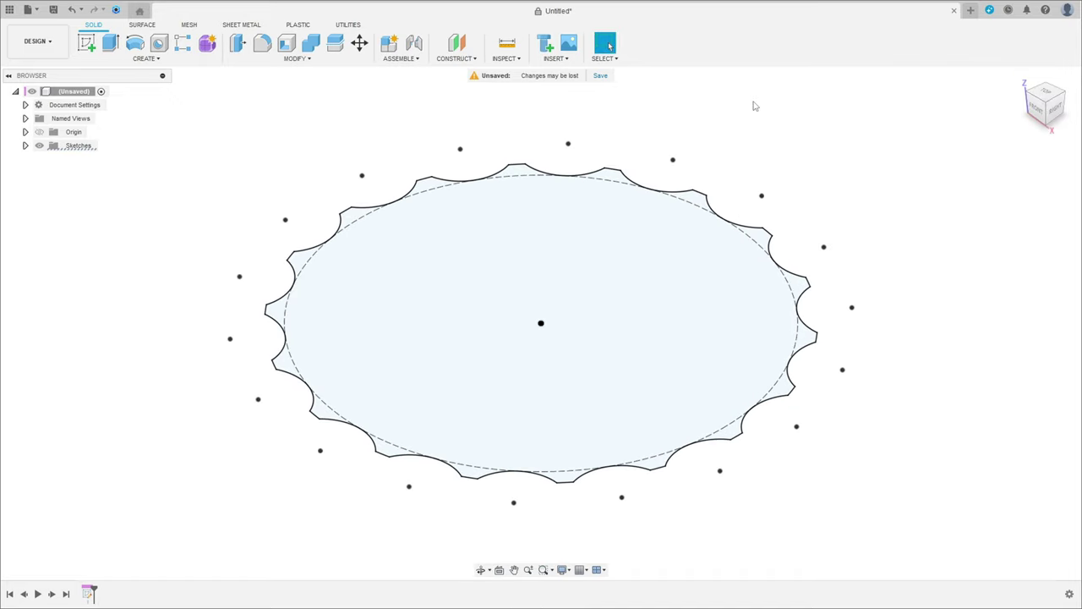
pyautogui.click(457, 44)
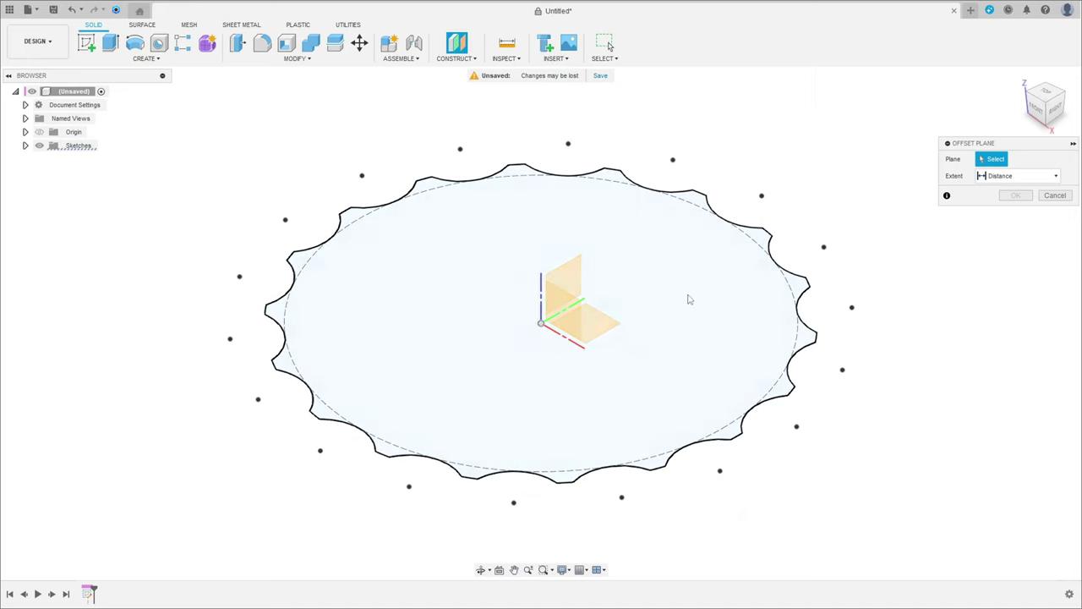
pyautogui.click(601, 328)
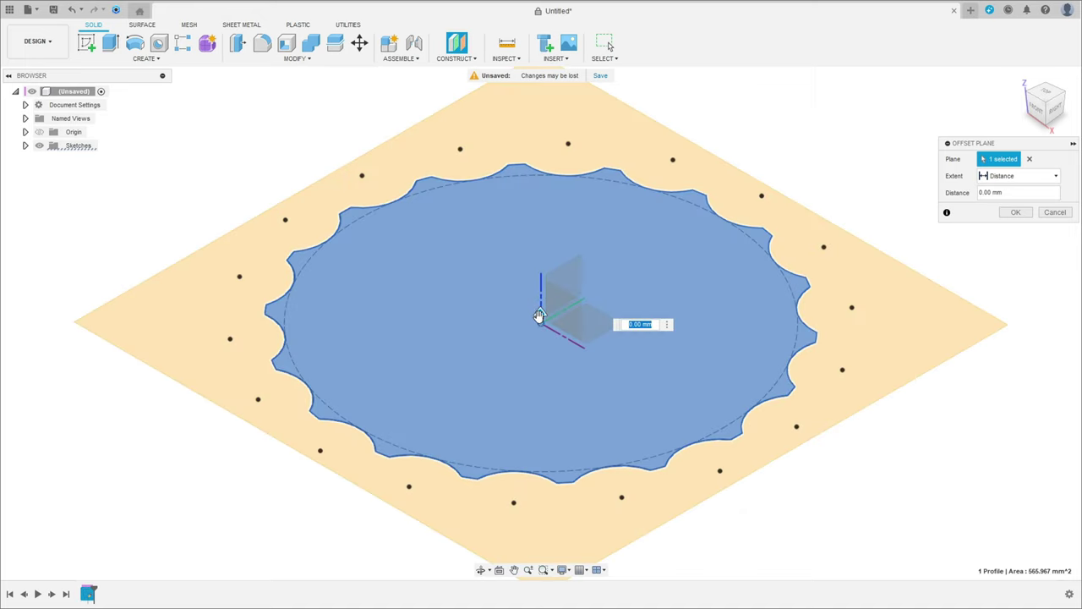
pyautogui.moveTo(539, 315); pyautogui.dragTo(553, 208)
pyautogui.write('7')
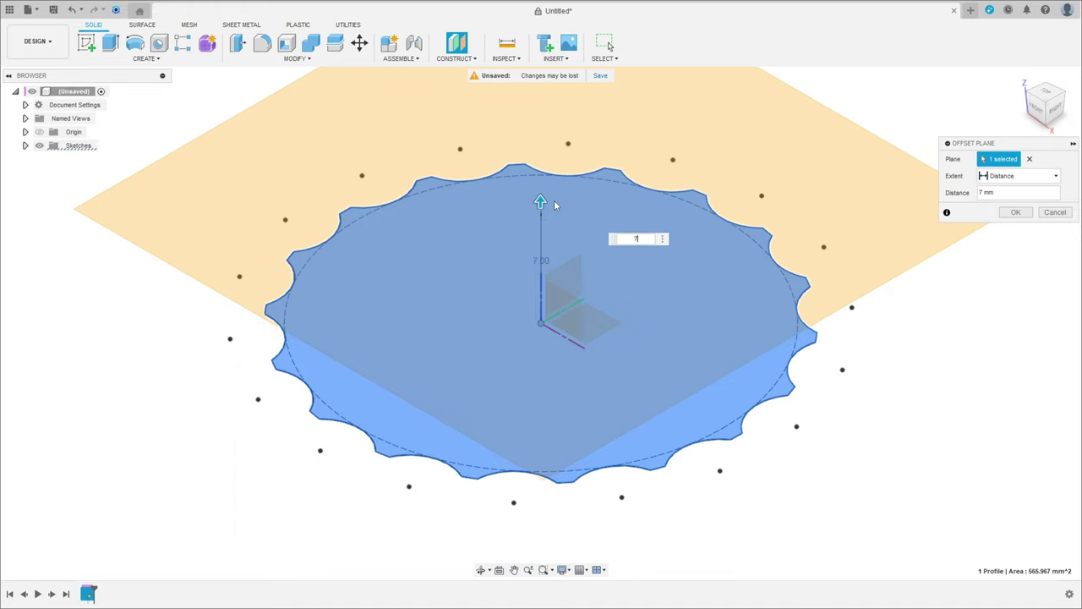
pyautogui.click(1015, 212)
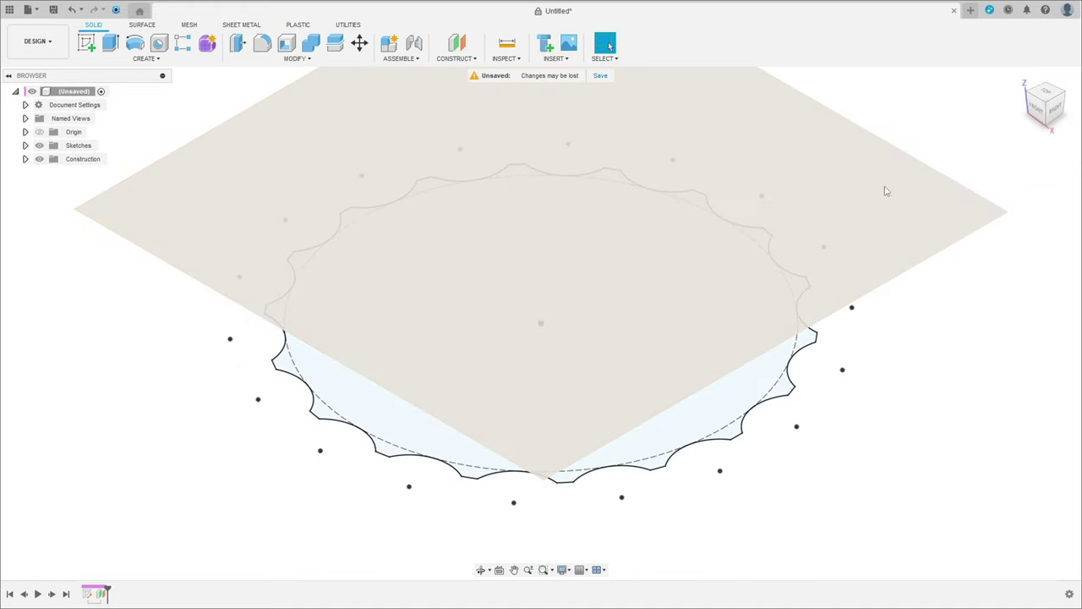
pyautogui.rightClick(818, 175)
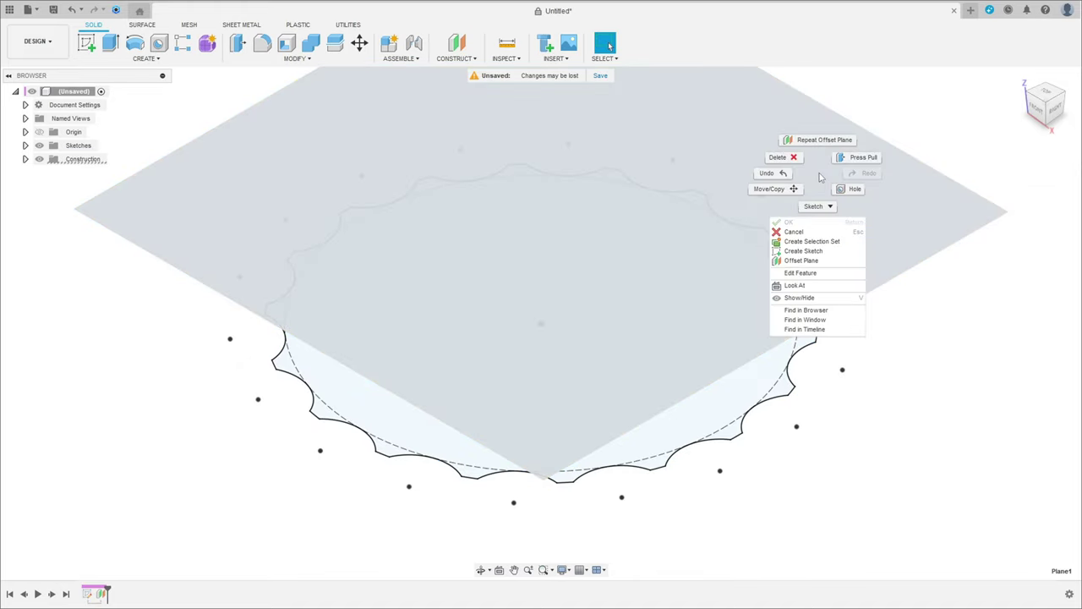
# - Sketch a 26 mm circle at the origin on Plane1, finish the sketch and return to the home view
pyautogui.click(803, 251)
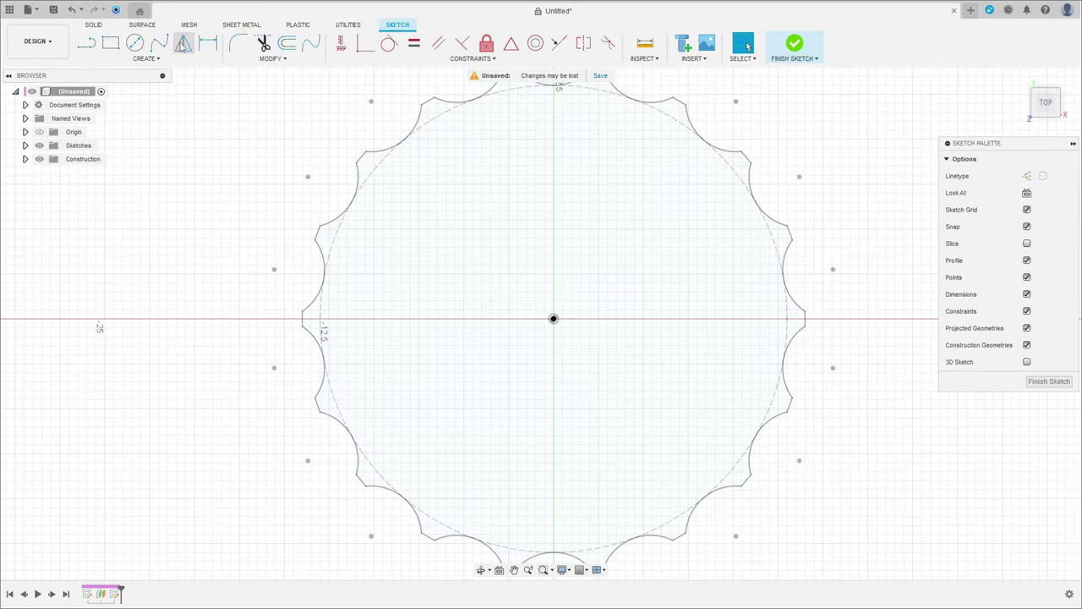
pyautogui.click(135, 44)
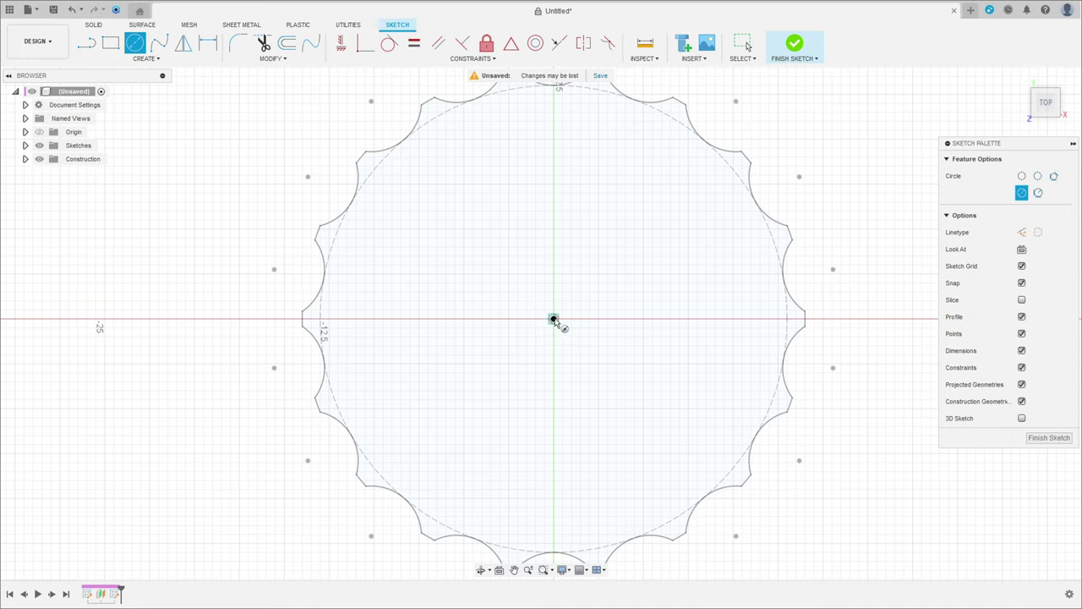
pyautogui.click(553, 319)
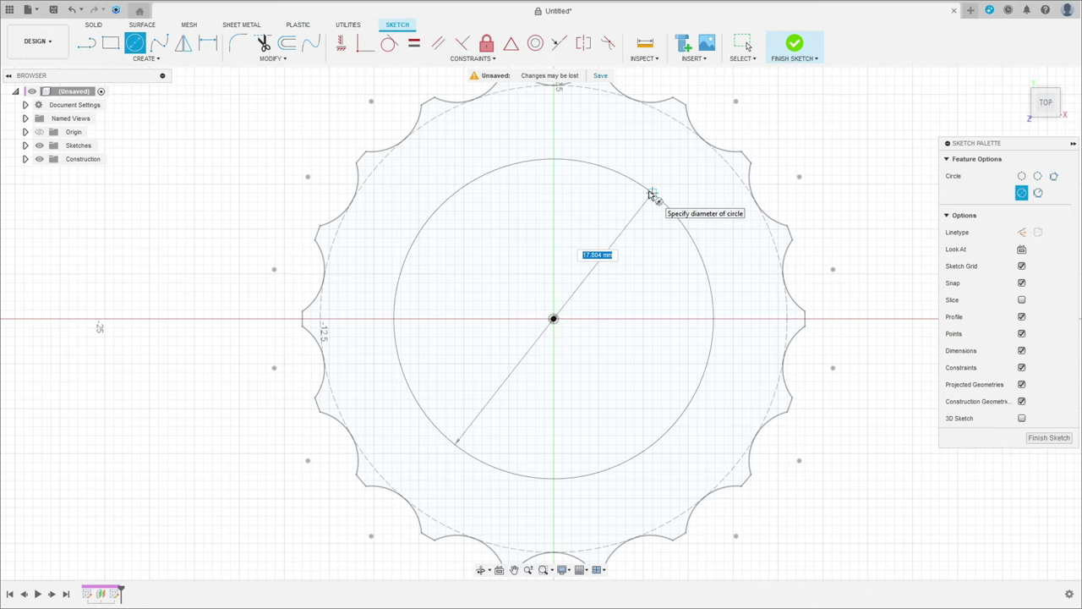
pyautogui.write('26')
pyautogui.press('Tab')
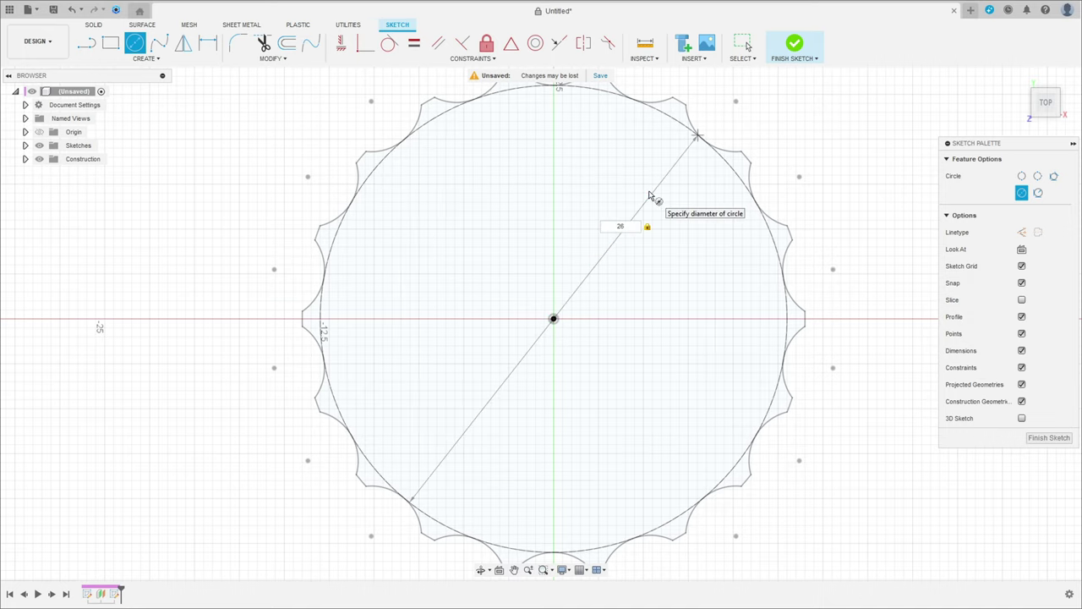
pyautogui.press('Return')
pyautogui.press('Escape')
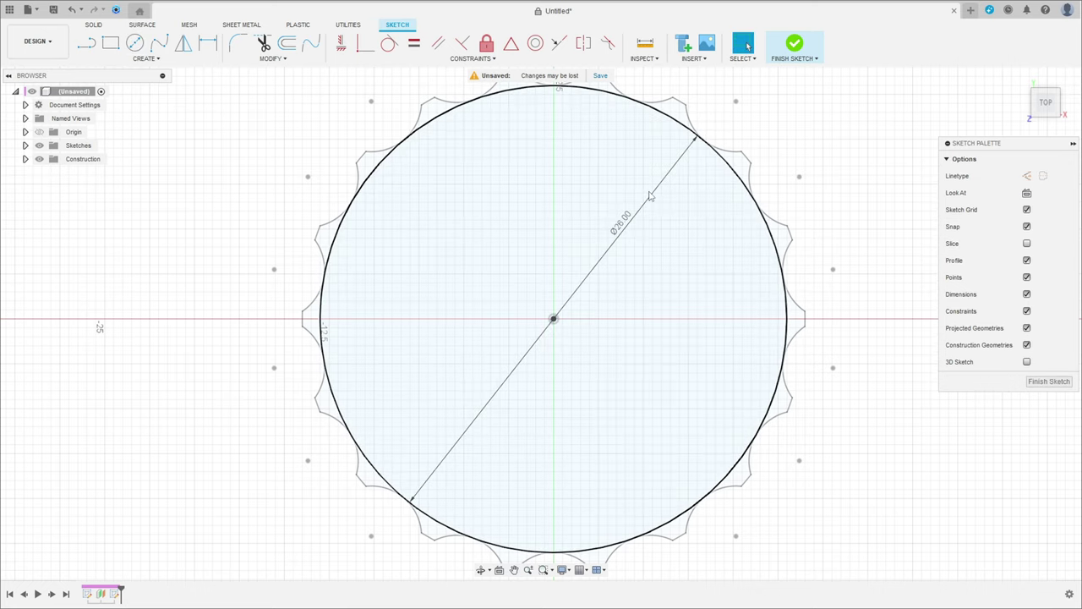
pyautogui.click(794, 43)
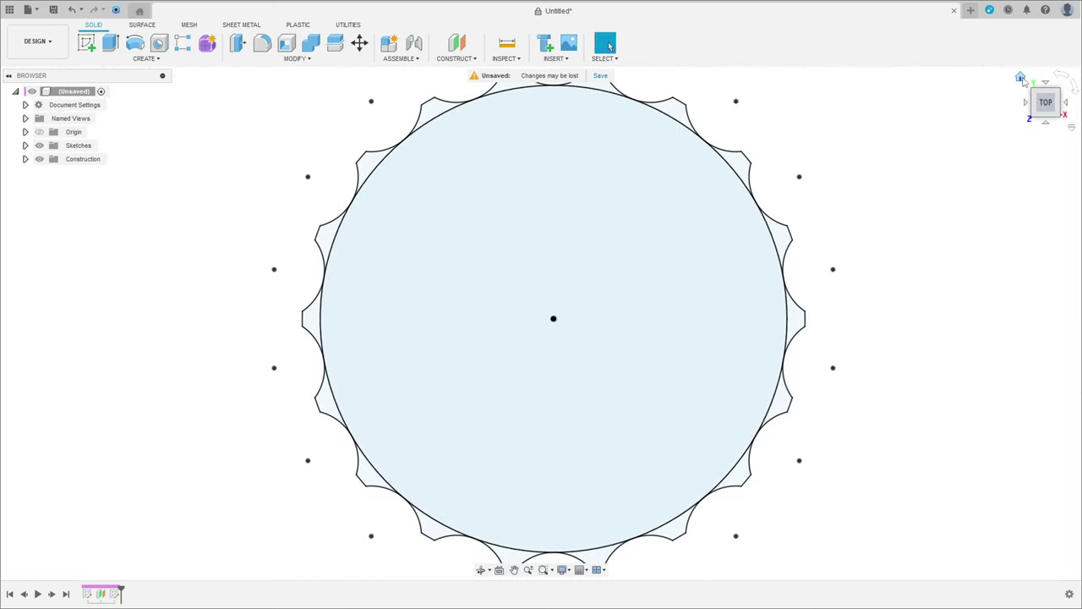
pyautogui.click(1012, 84)
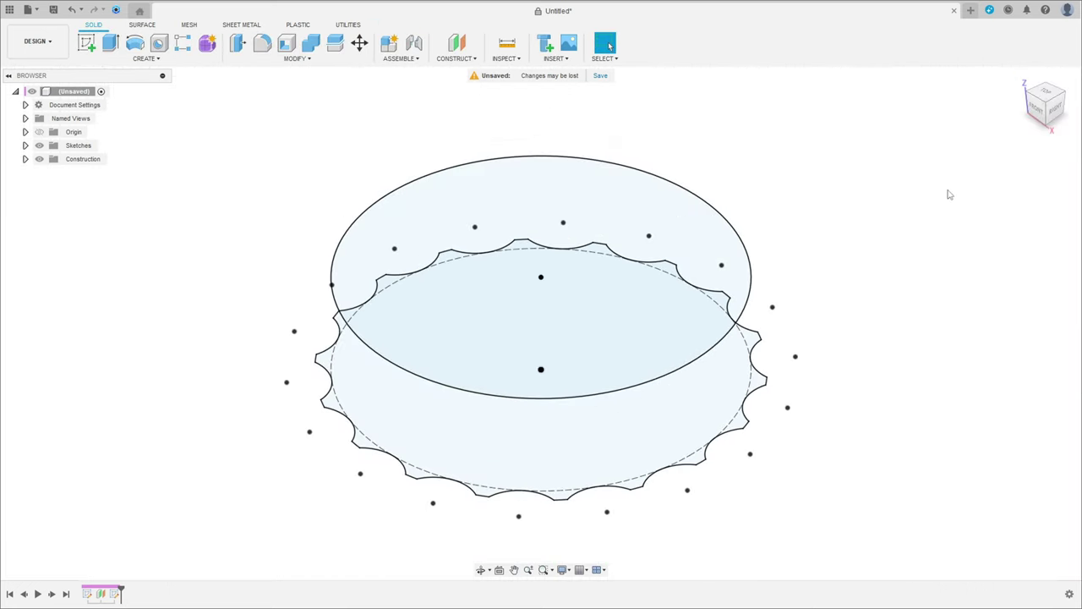
# - Loft a solid from the 26 mm top circle down to the scalloped profile
pyautogui.click(146, 58)
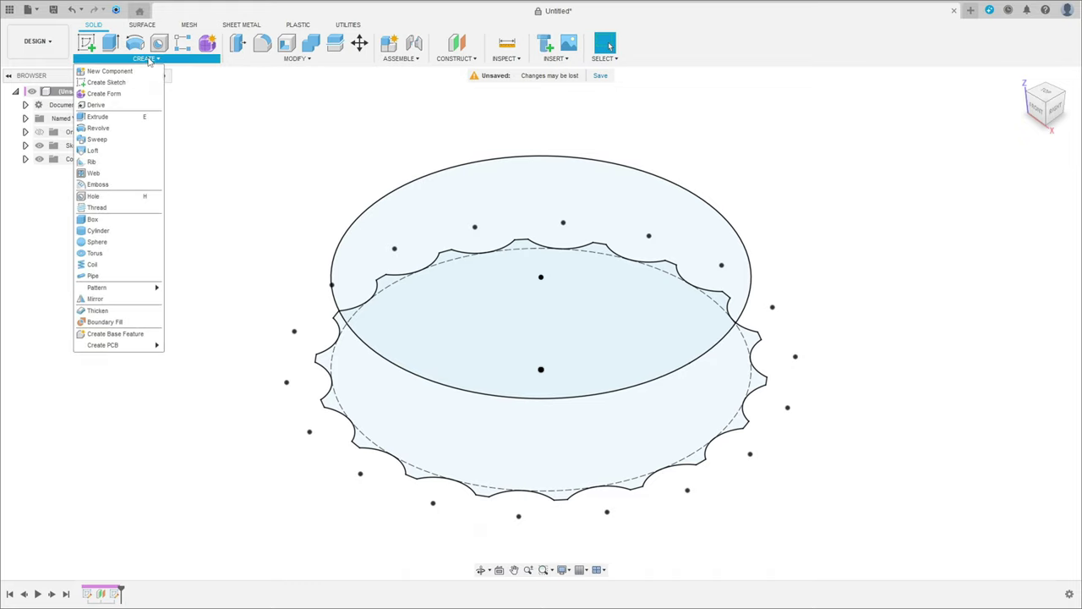
pyautogui.click(112, 151)
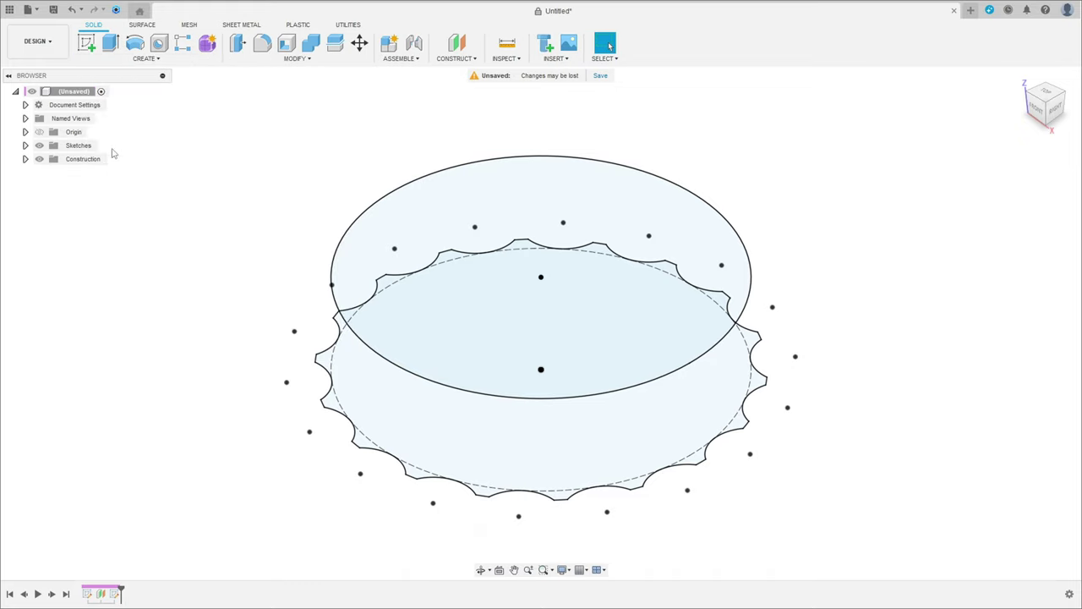
pyautogui.click(578, 193)
pyautogui.click(435, 440)
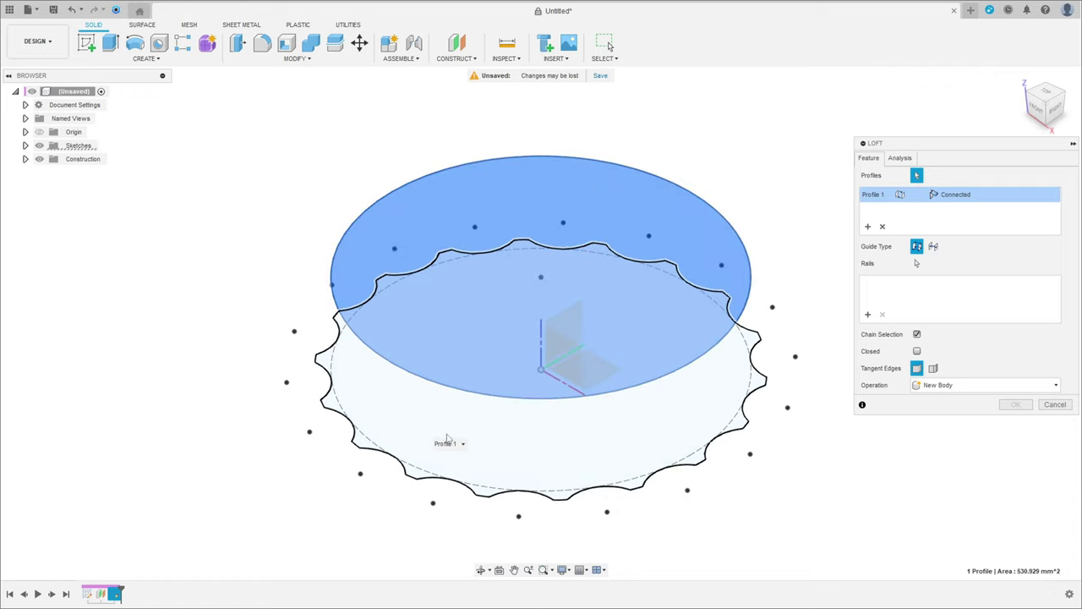
pyautogui.keyDown('shift'); pyautogui.moveTo(787, 251); pyautogui.dragTo(744, 225, button='middle'); pyautogui.keyUp('shift')
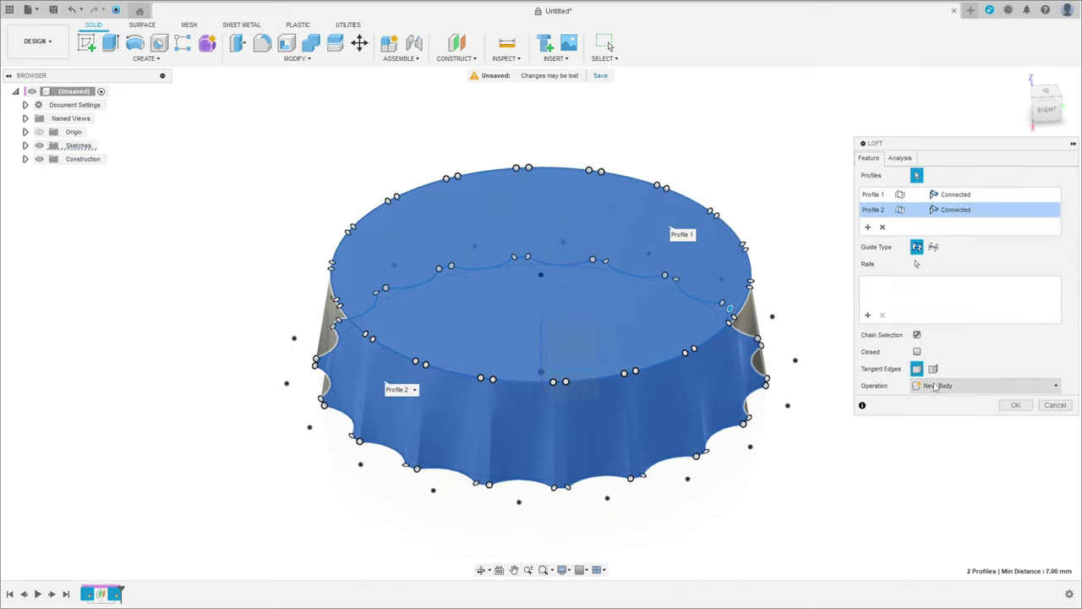
pyautogui.click(1016, 405)
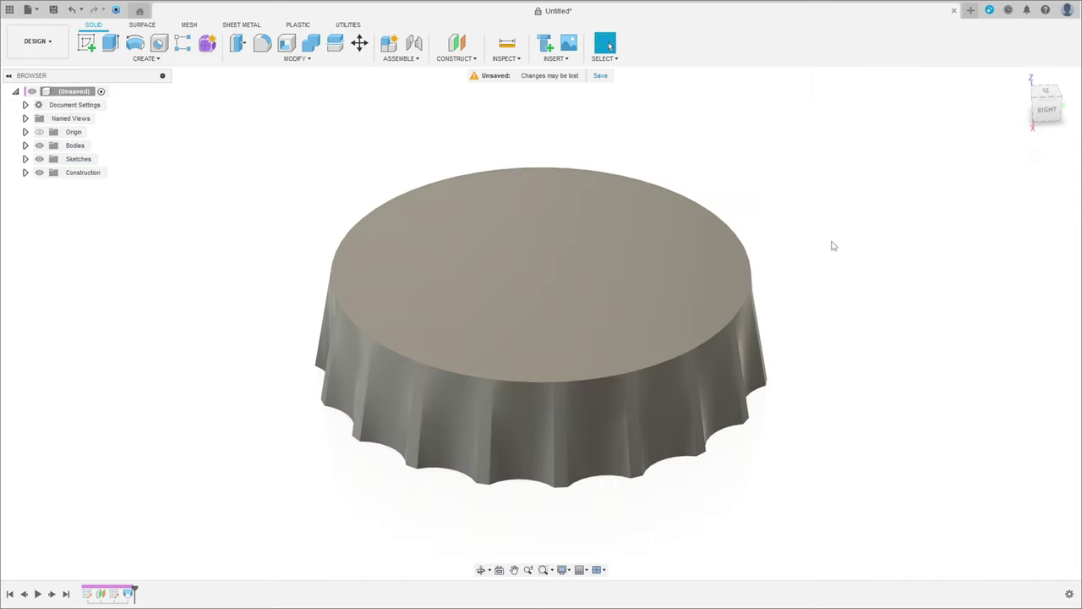
pyautogui.keyDown('shift'); pyautogui.moveTo(820, 205); pyautogui.dragTo(941, 189, button='middle'); pyautogui.keyUp('shift')
pyautogui.click(1021, 78)
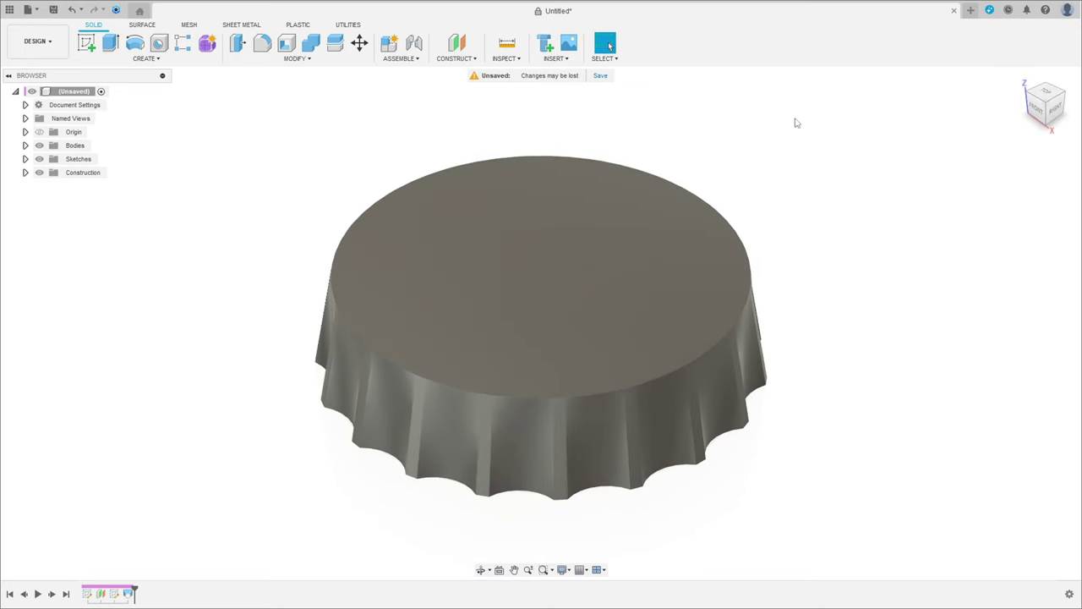
pyautogui.click(86, 42)
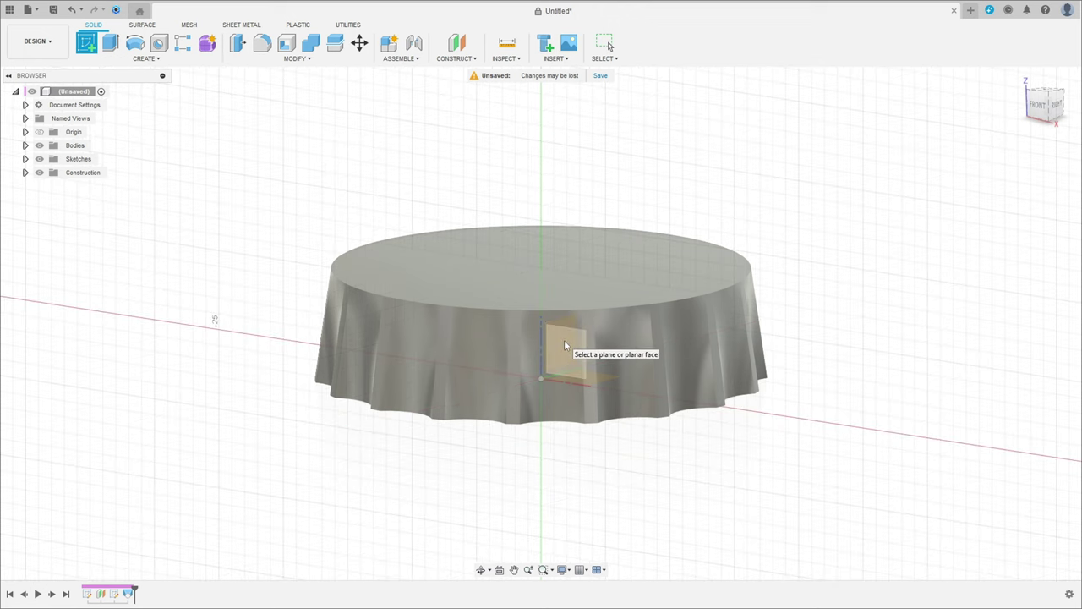
# - Project the cap body's side outline into a new sketch on the front plane
pyautogui.click(565, 340)
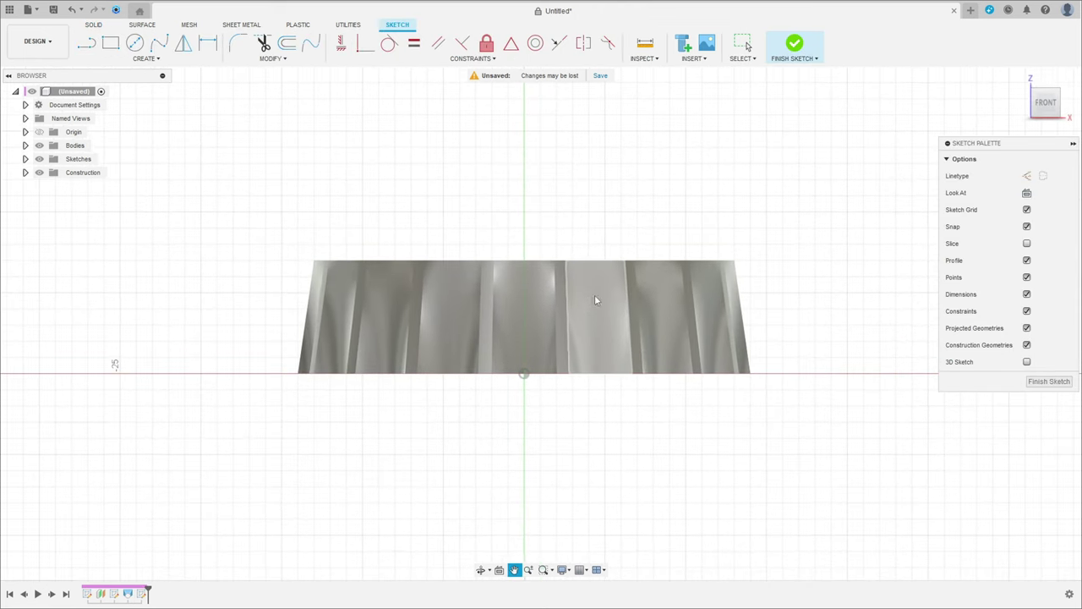
pyautogui.click(148, 59)
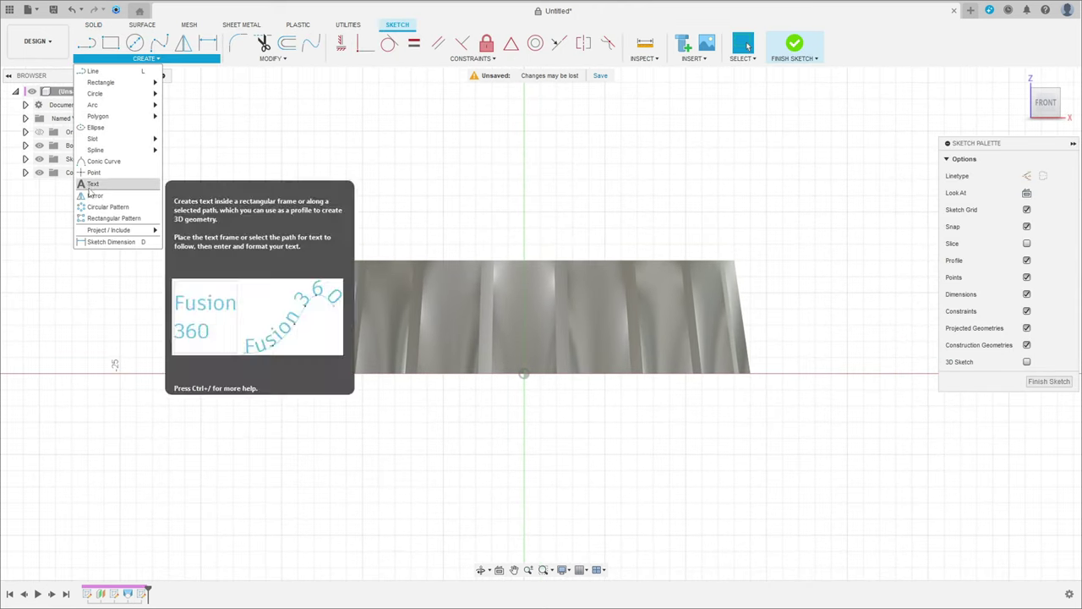
pyautogui.moveTo(117, 232)
pyautogui.click(184, 230)
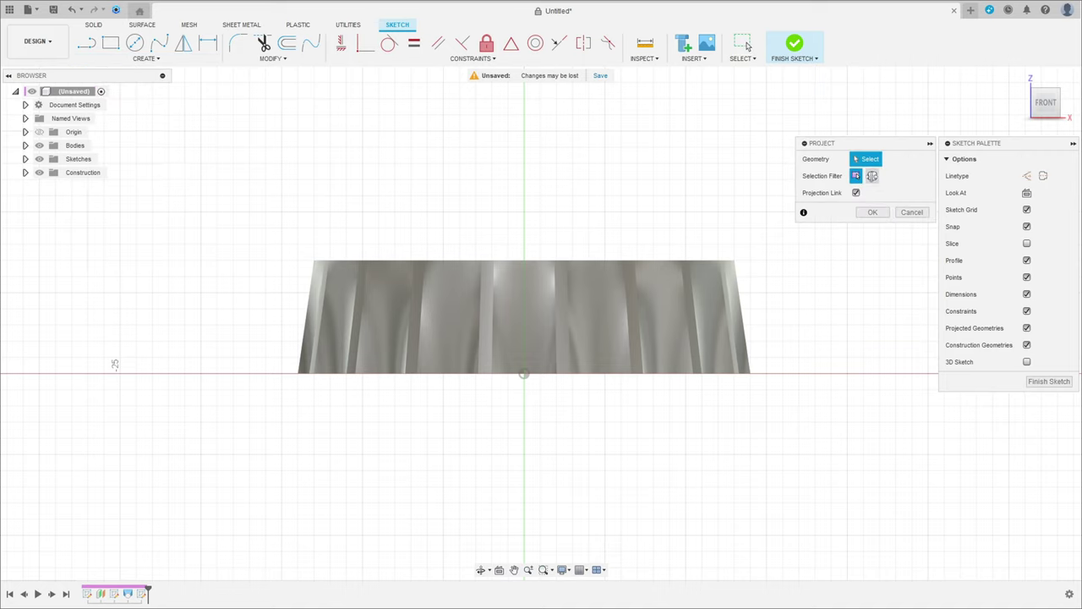
pyautogui.click(871, 176)
pyautogui.click(601, 290)
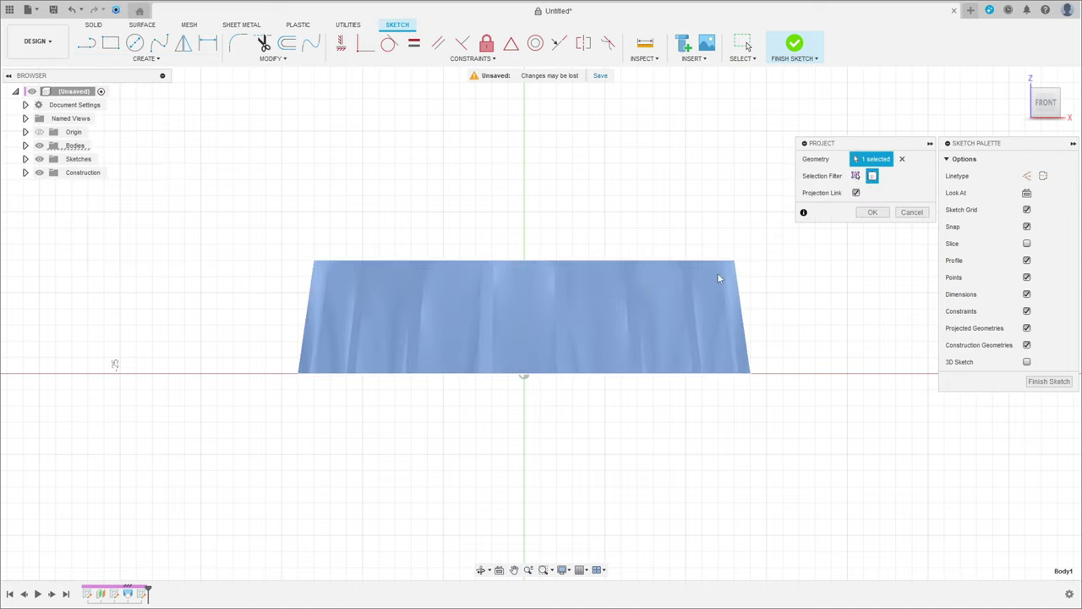
pyautogui.click(873, 213)
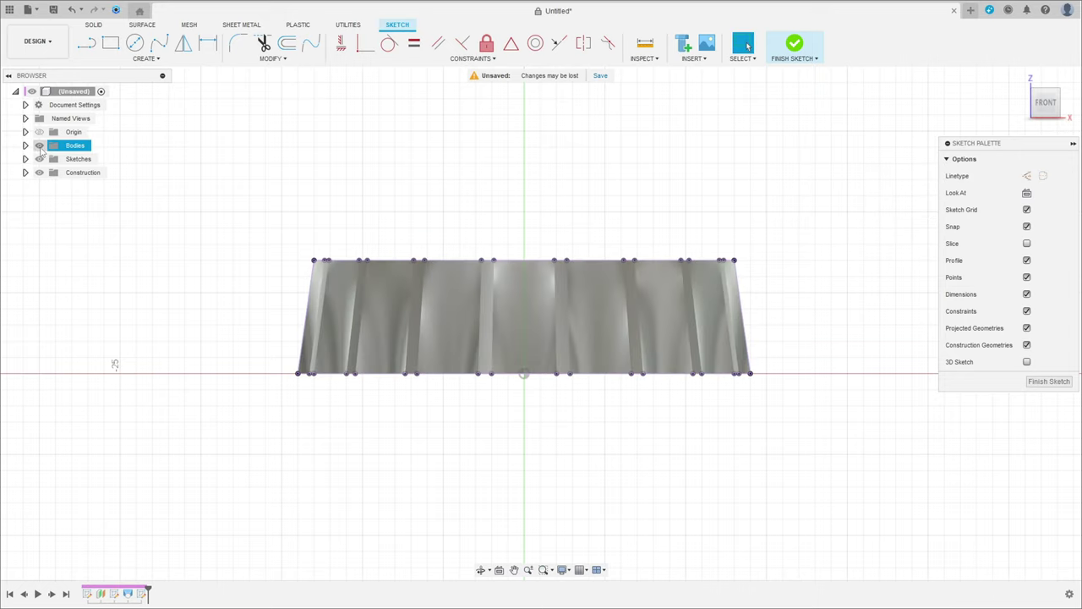
# - Hide the solid body and zoom in on the outline's top-right corner
pyautogui.click(38, 146)
pyautogui.scroll(3, 769, 270)
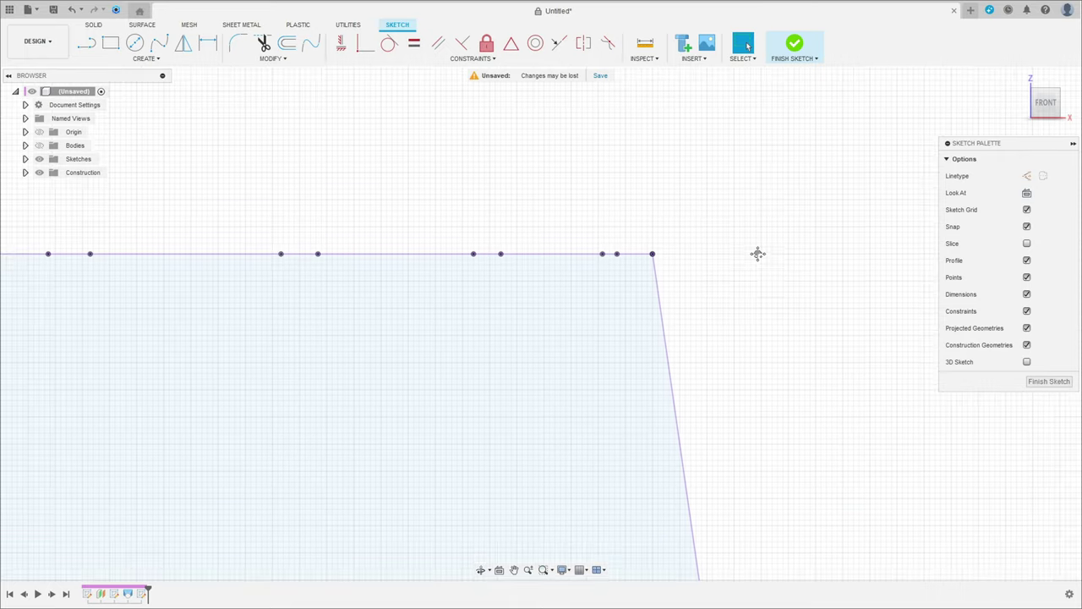
pyautogui.moveTo(758, 254); pyautogui.dragTo(763, 188, button='middle')
pyautogui.scroll(1, 763, 188)
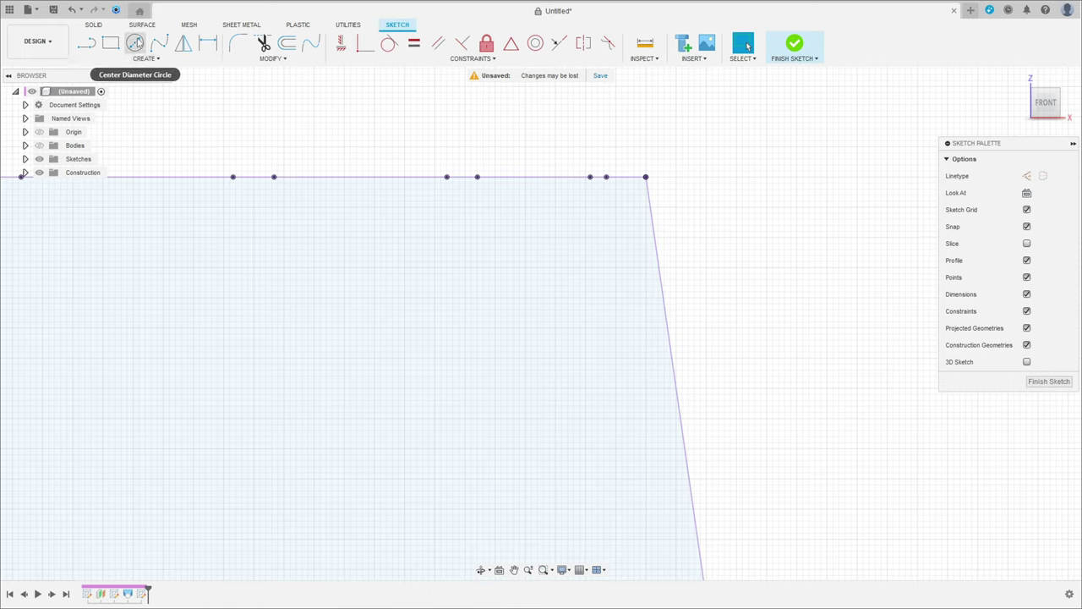
# - Draw a radius-2 circle tangent to the short top edge and the slanted right side
pyautogui.click(135, 43)
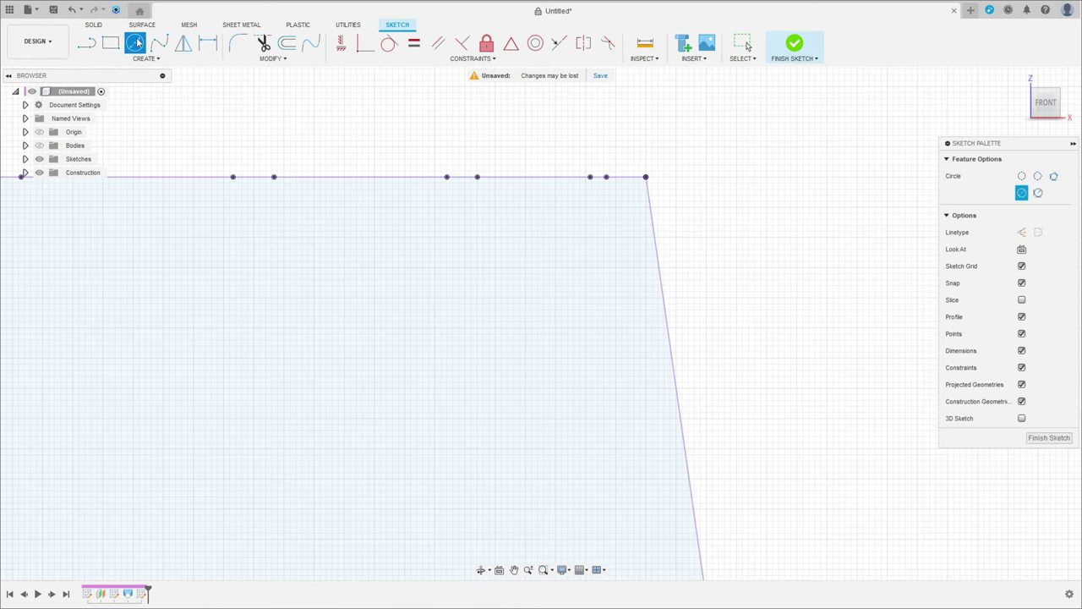
pyautogui.click(1038, 194)
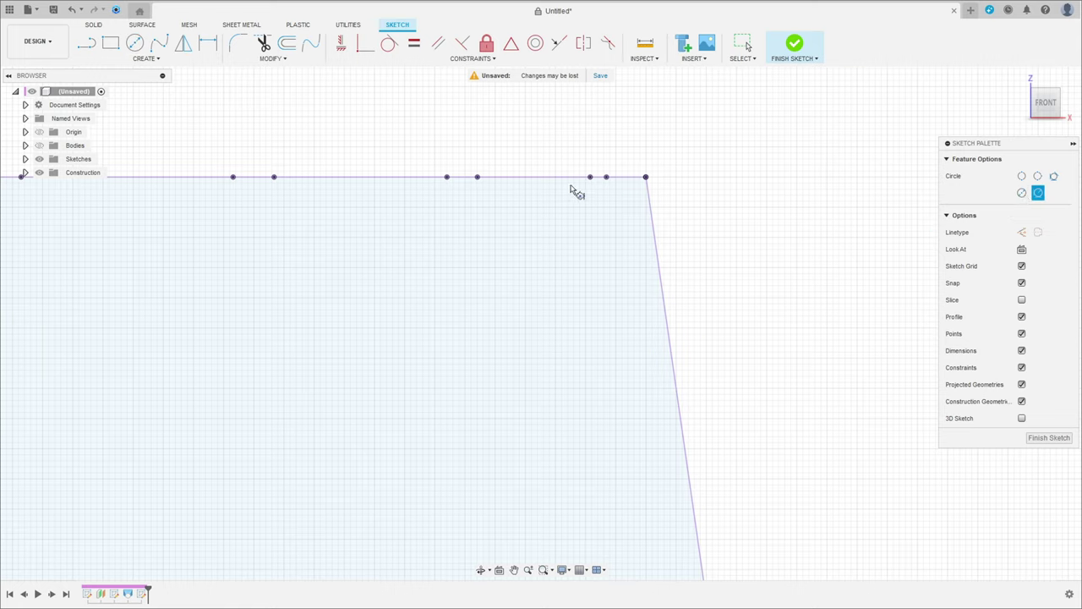
pyautogui.click(624, 179)
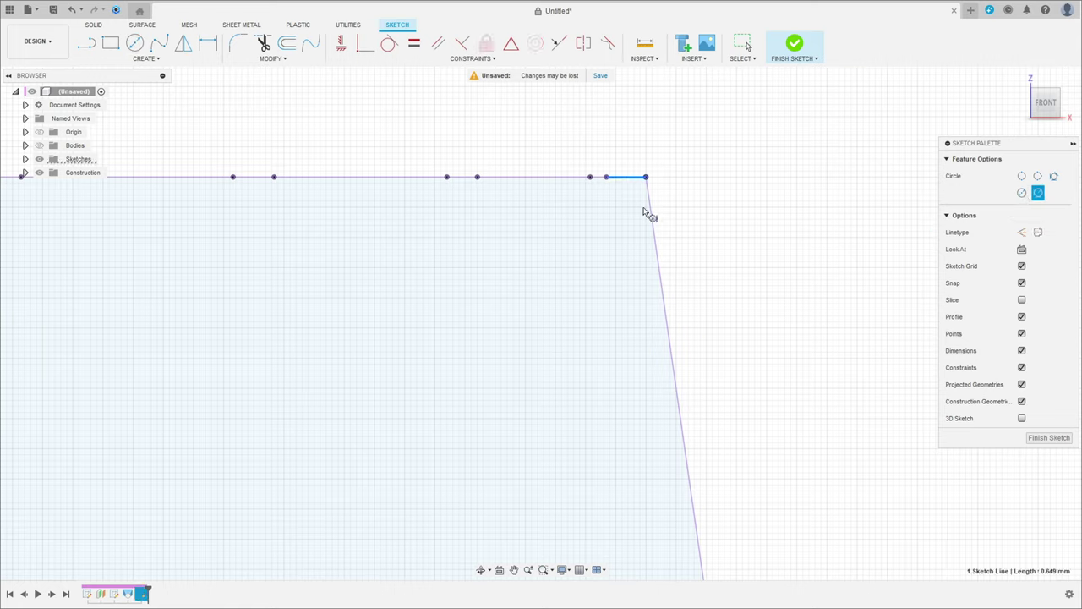
pyautogui.click(652, 218)
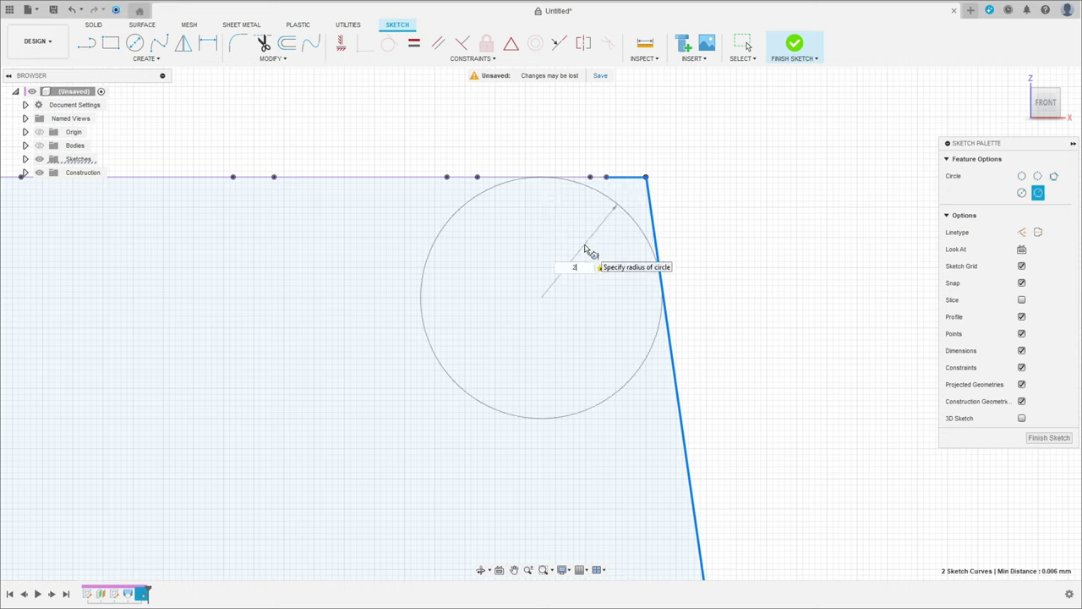
pyautogui.press('Return')
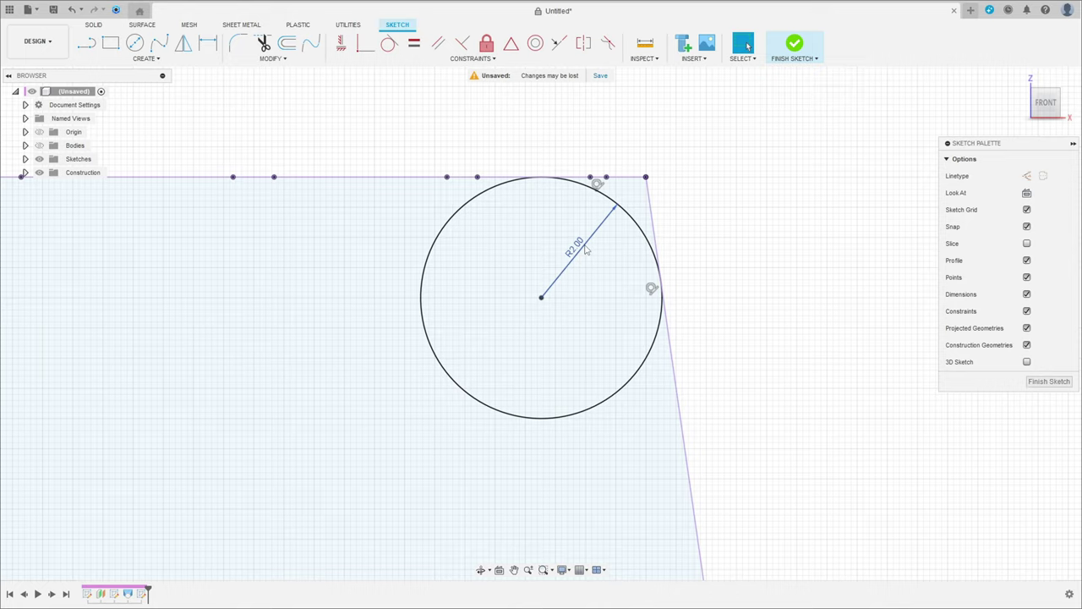
# - Change the tangent circle's radius from 2 to 1 mm
pyautogui.doubleClick(584, 249)
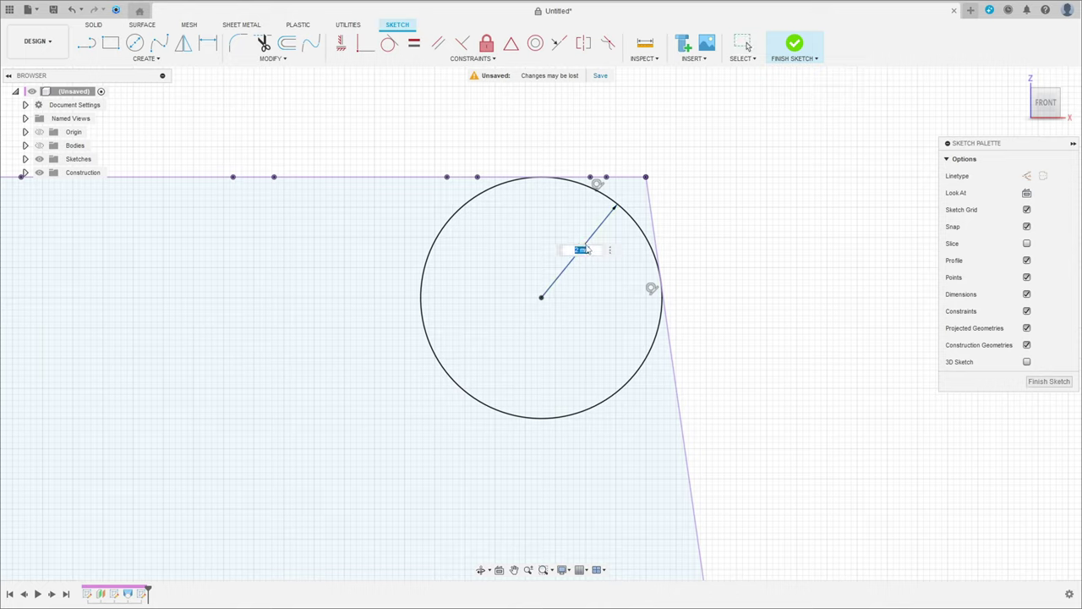
pyautogui.write('1')
pyautogui.press('Return')
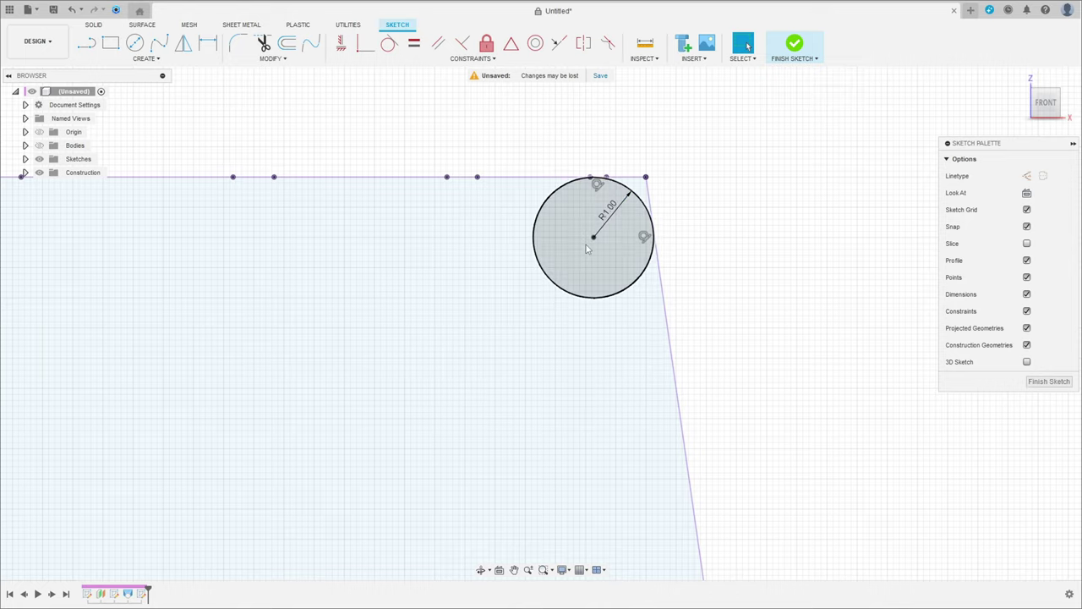
pyautogui.scroll(2, 643, 169)
pyautogui.scroll(2, 665, 170)
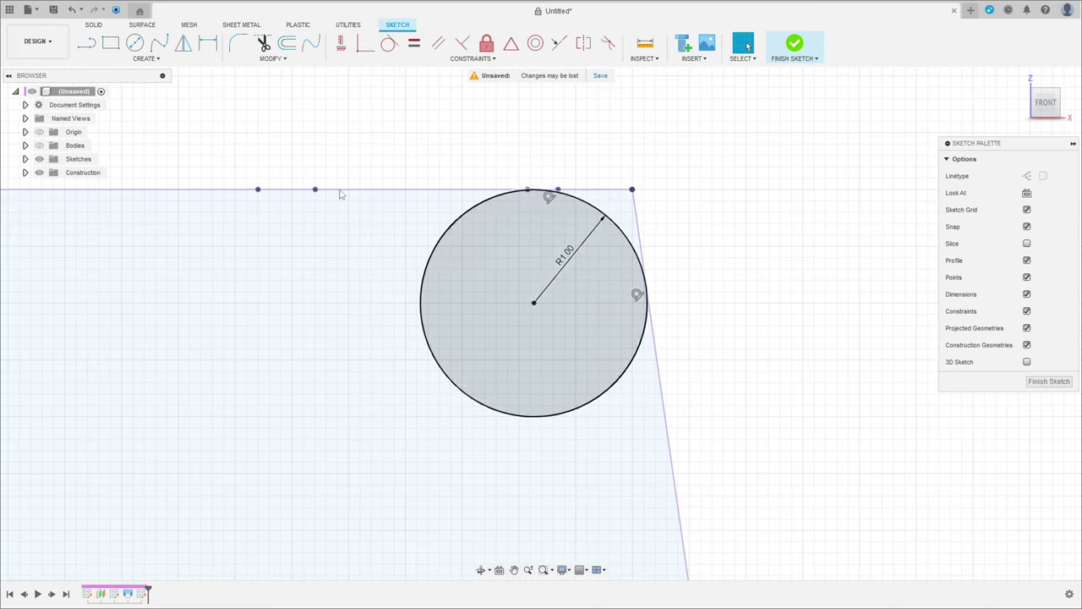
pyautogui.click(87, 42)
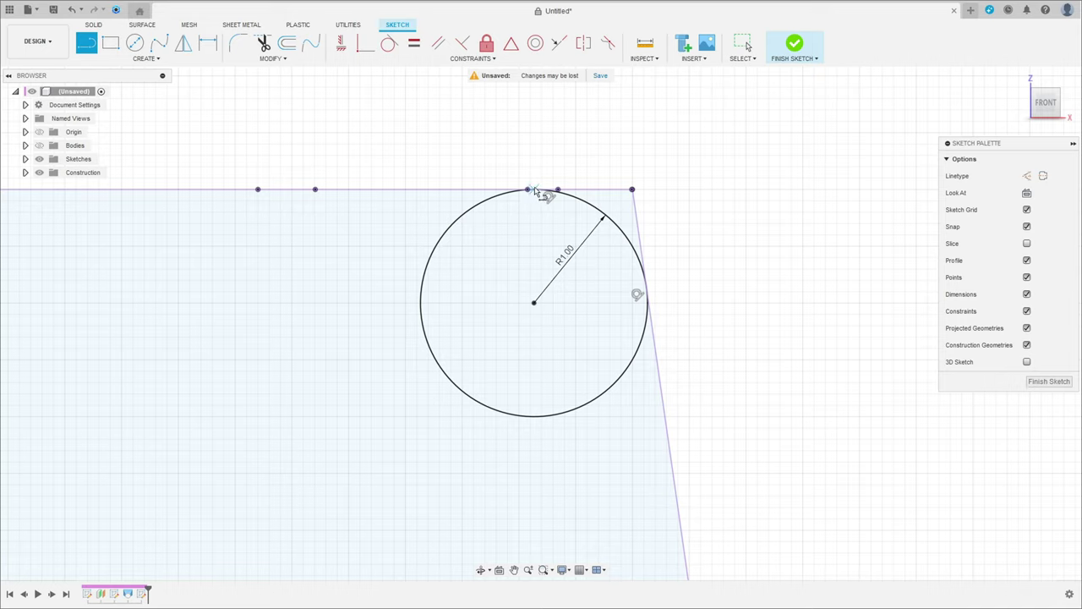
# - Draw four lines from the circle's top point up, right, down and back to its tangent point
pyautogui.click(534, 190)
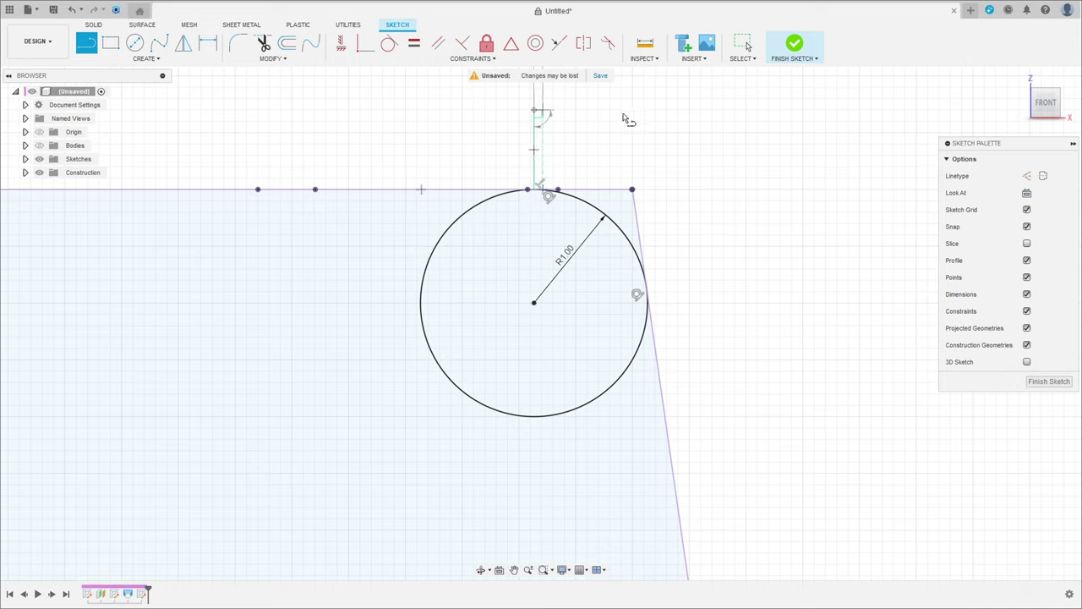
pyautogui.click(774, 110)
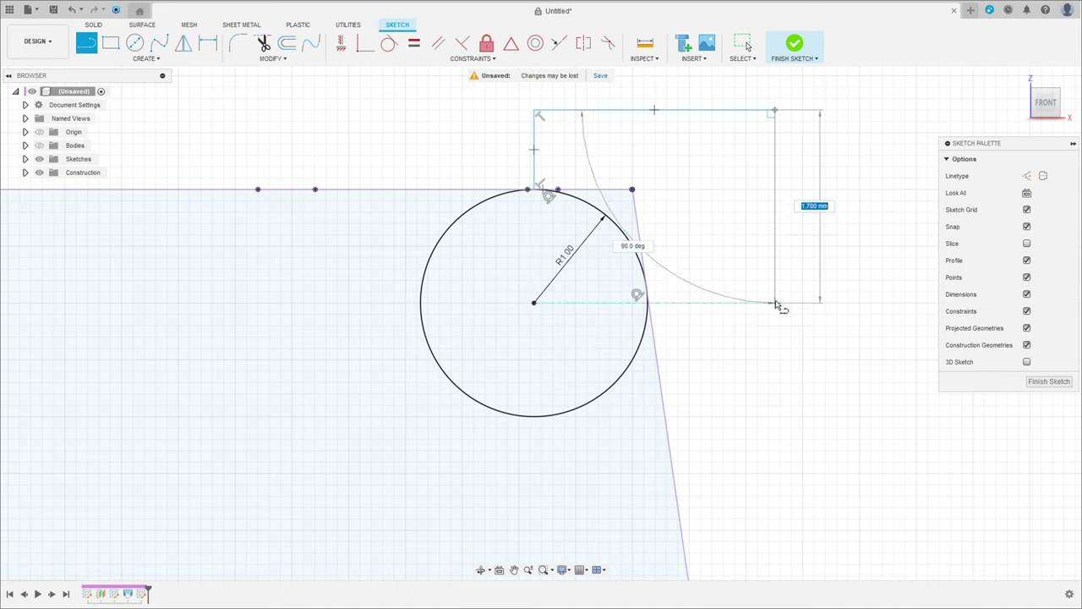
pyautogui.click(774, 302)
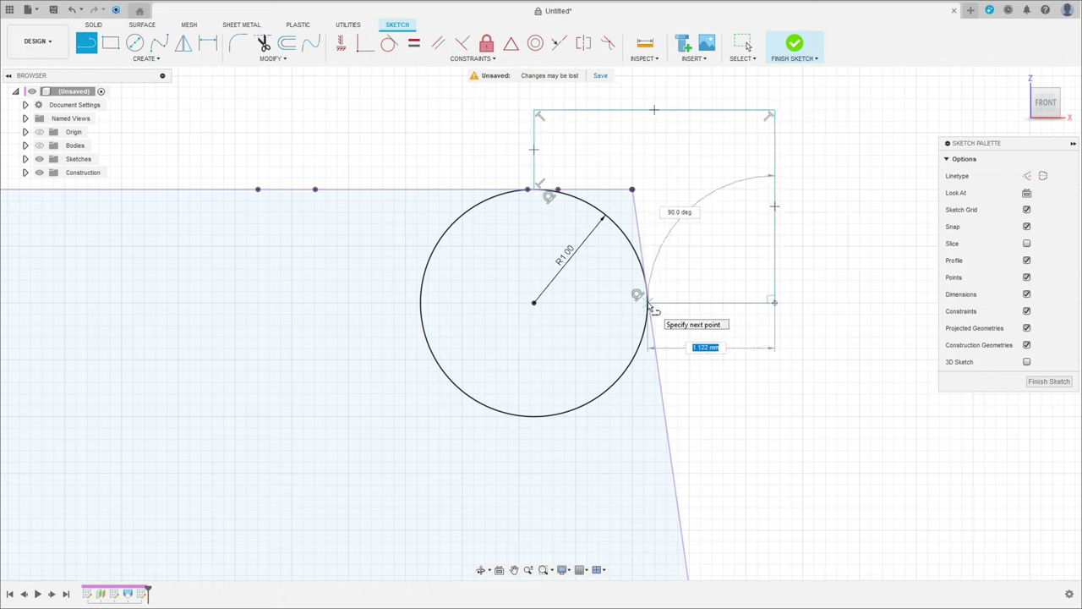
pyautogui.scroll(3, 651, 309)
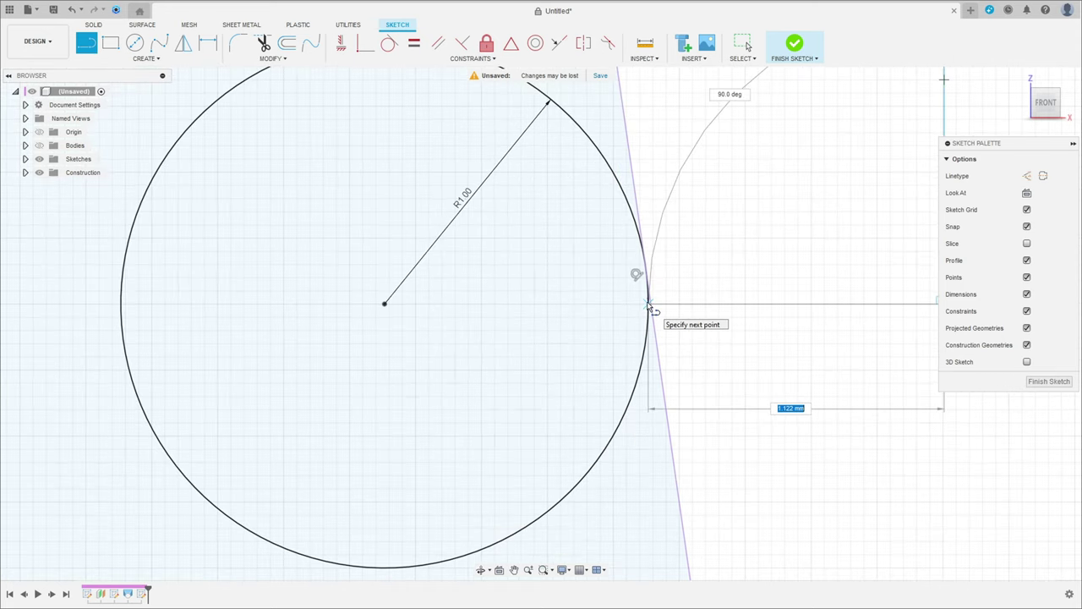
pyautogui.click(651, 309)
pyautogui.press('Escape')
pyautogui.scroll(-2, 797, 337)
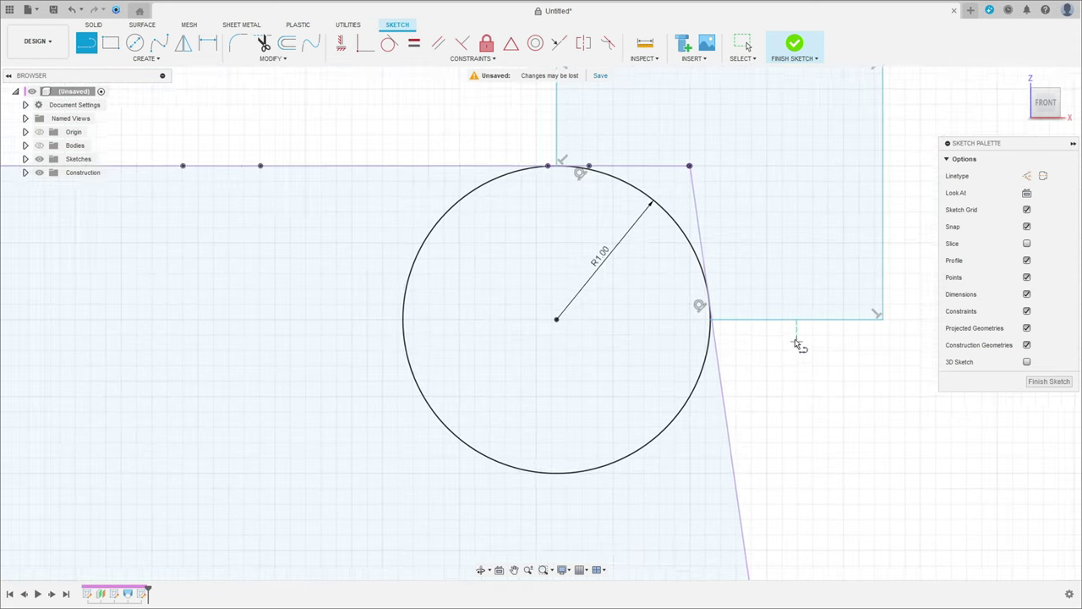
pyautogui.moveTo(798, 341)
pyautogui.mouseDown(button='middle')
pyautogui.moveTo(685, 377)
pyautogui.moveTo(670, 421)
pyautogui.mouseUp(button='middle')
pyautogui.press('Escape')
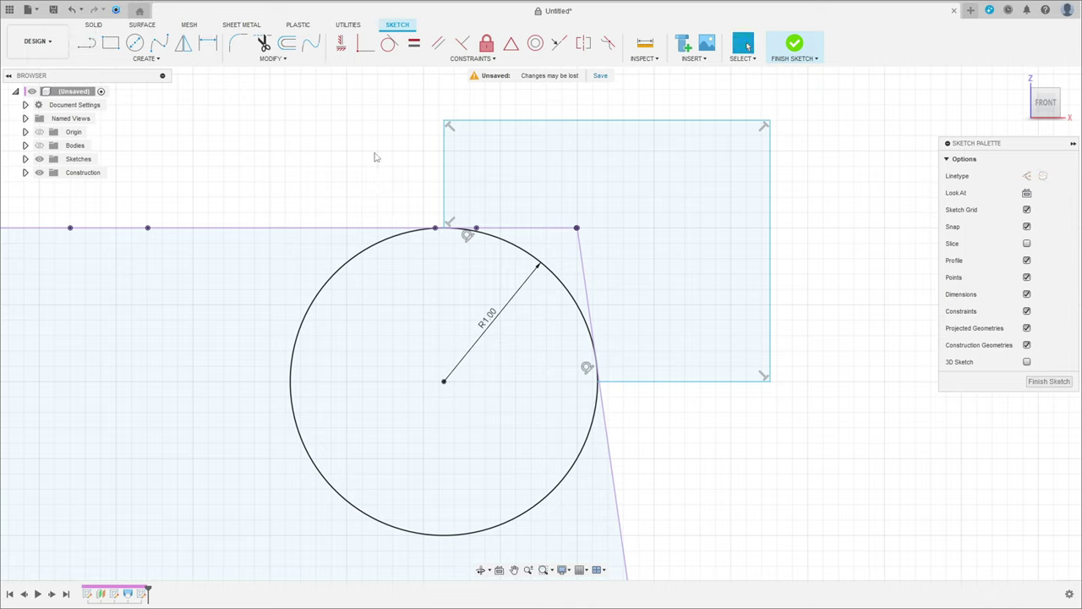
# - Align the rectangle's top-left and bottom-right corners vertically and horizontally with the circle's centre
pyautogui.click(341, 43)
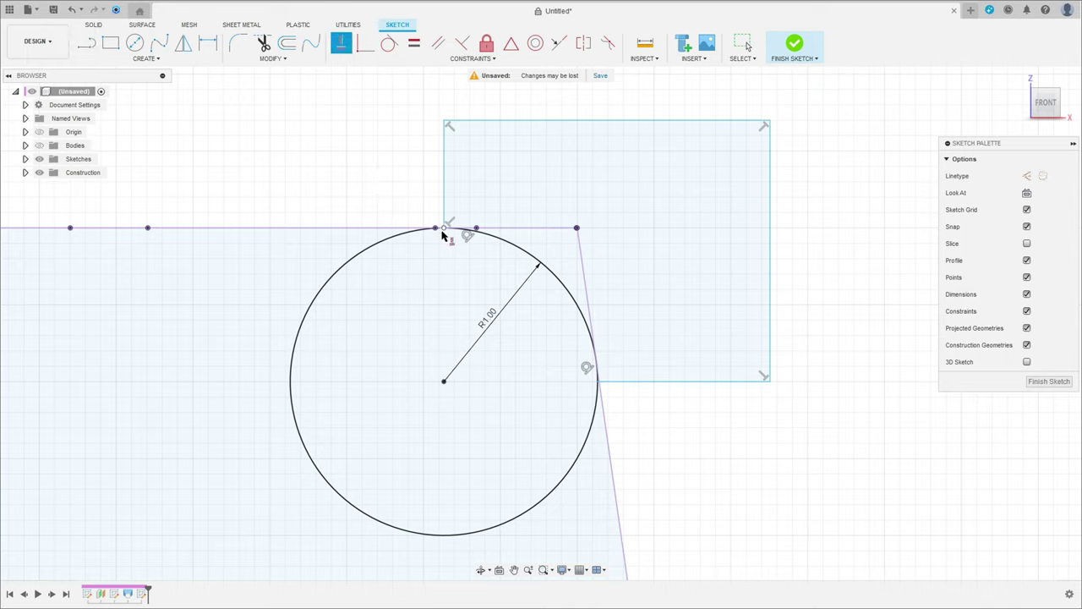
pyautogui.click(443, 122)
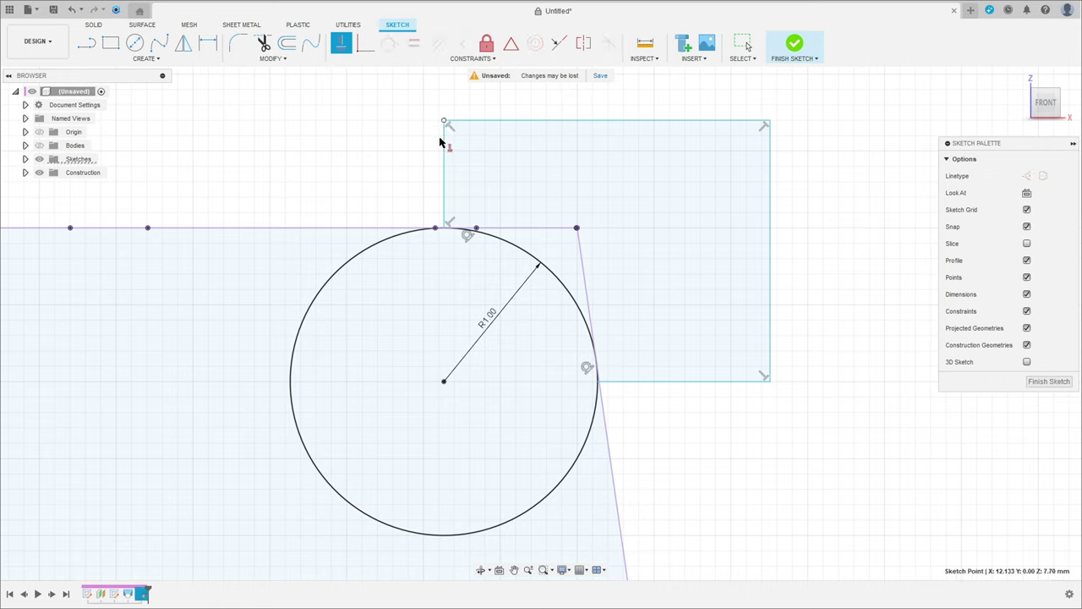
pyautogui.click(444, 381)
pyautogui.click(768, 382)
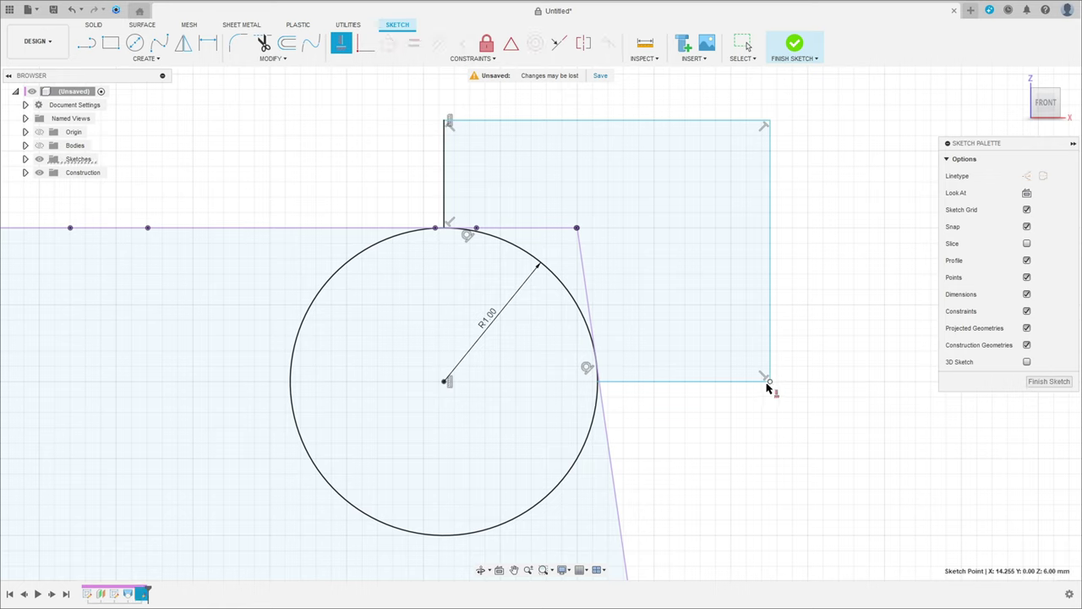
pyautogui.click(445, 382)
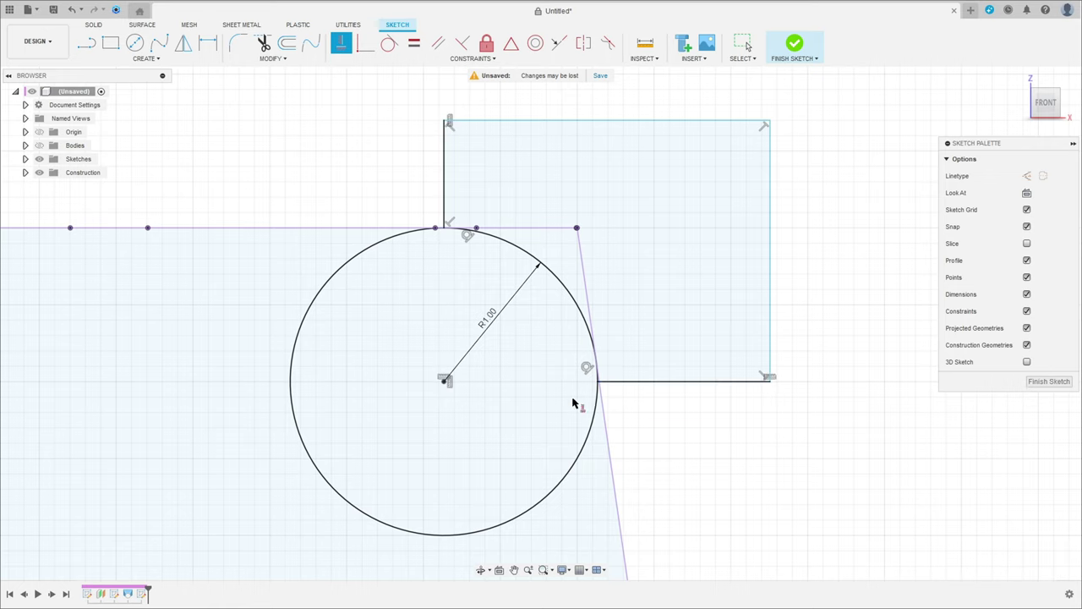
pyautogui.click(496, 228)
# - Dimension the rectangle's height and width to 2 each
pyautogui.click(207, 43)
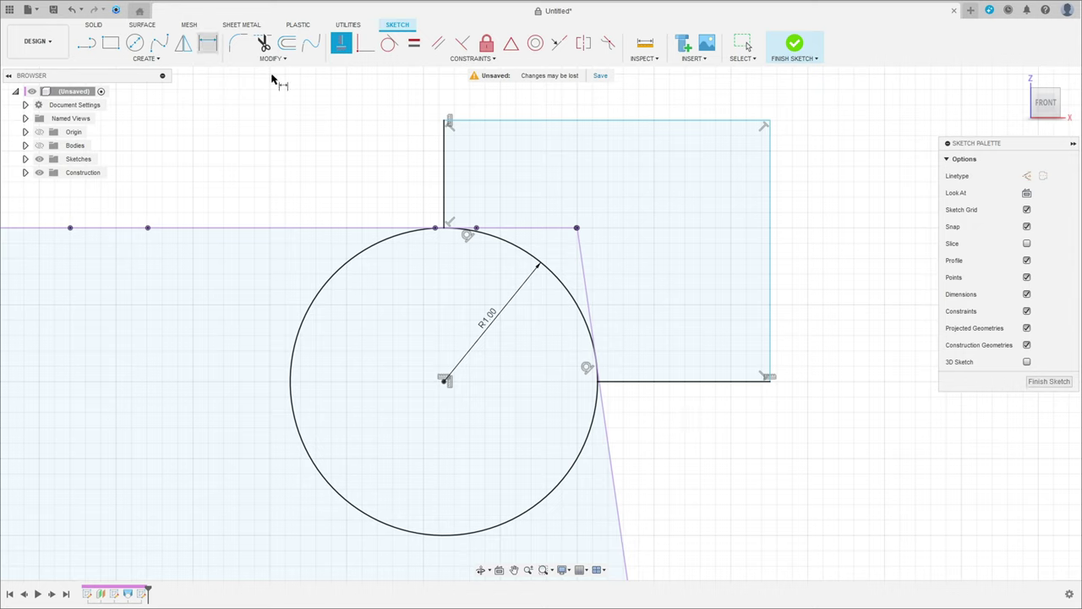
pyautogui.click(771, 239)
pyautogui.click(827, 243)
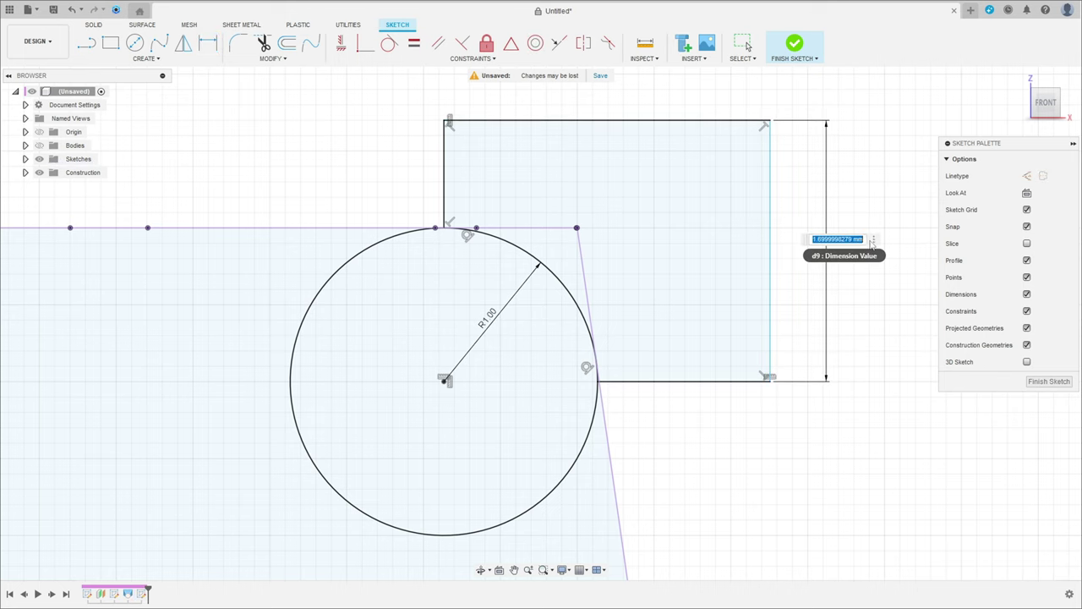
pyautogui.write('2')
pyautogui.press('Return')
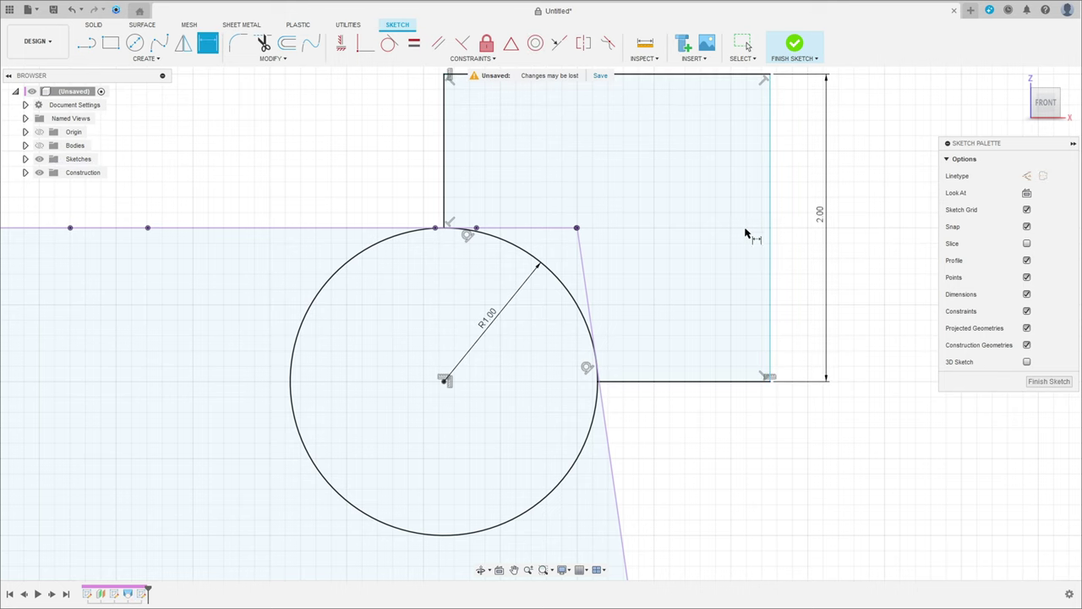
pyautogui.scroll(-2, 736, 228)
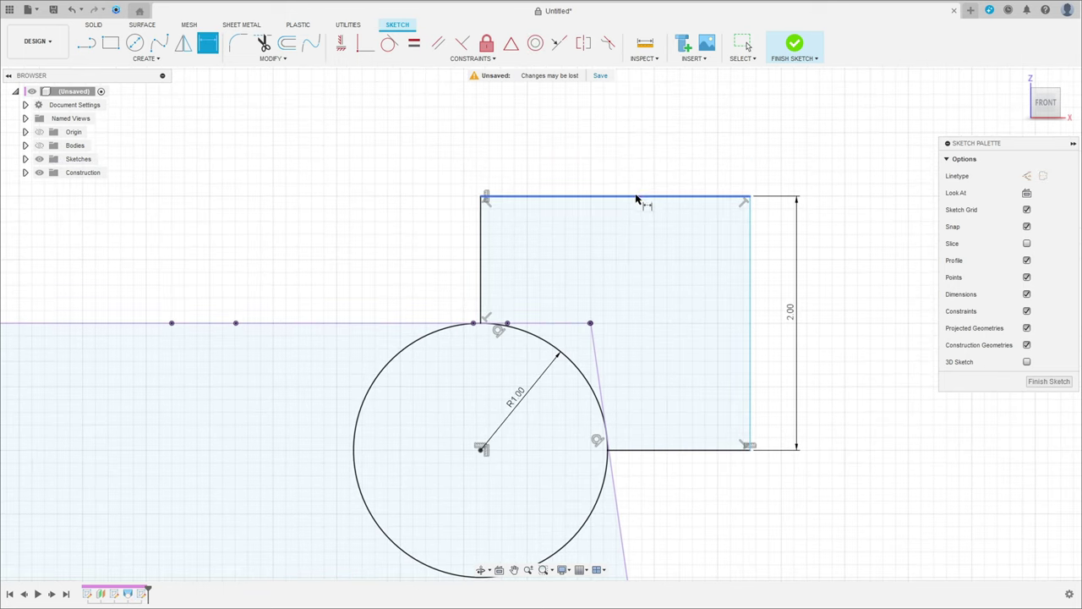
pyautogui.click(638, 198)
pyautogui.click(626, 154)
pyautogui.press('Return')
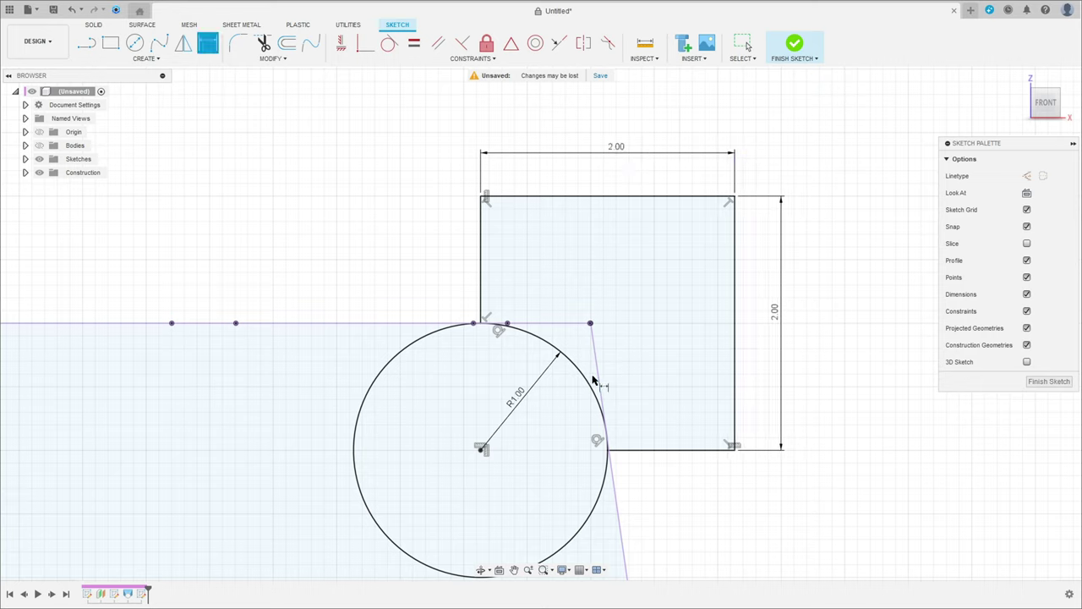
# - Finish the sketch, show the body, and select the square and small triangular profiles to revolve
pyautogui.click(796, 45)
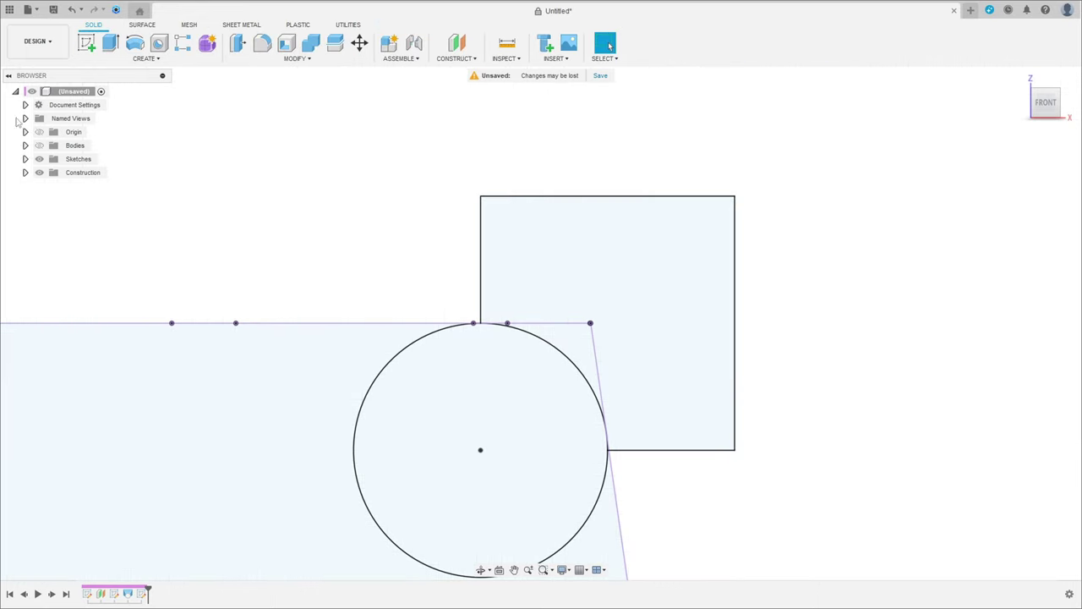
pyautogui.click(39, 146)
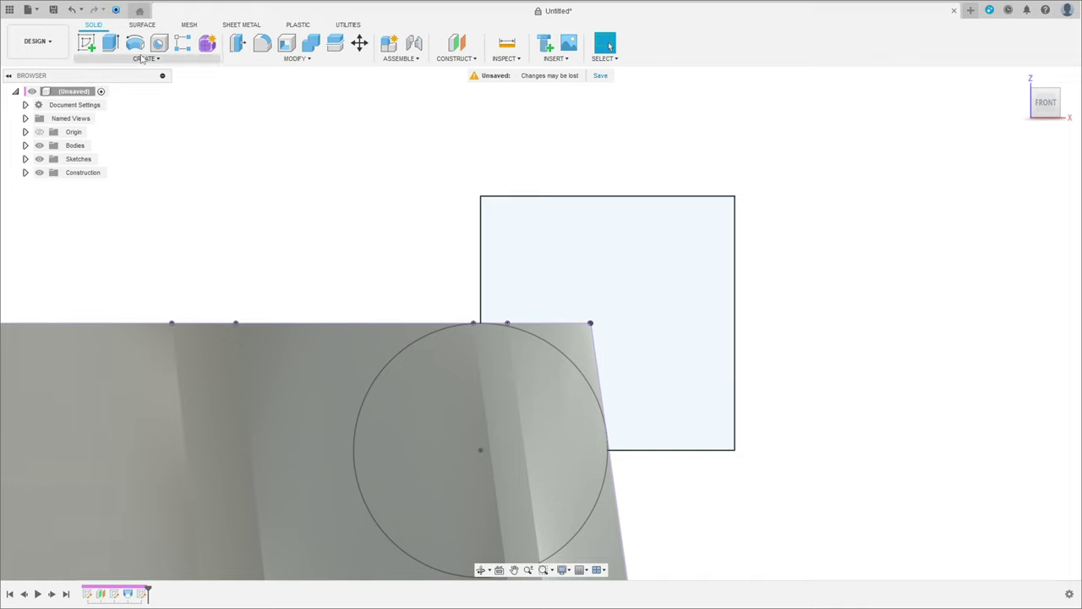
pyautogui.click(135, 43)
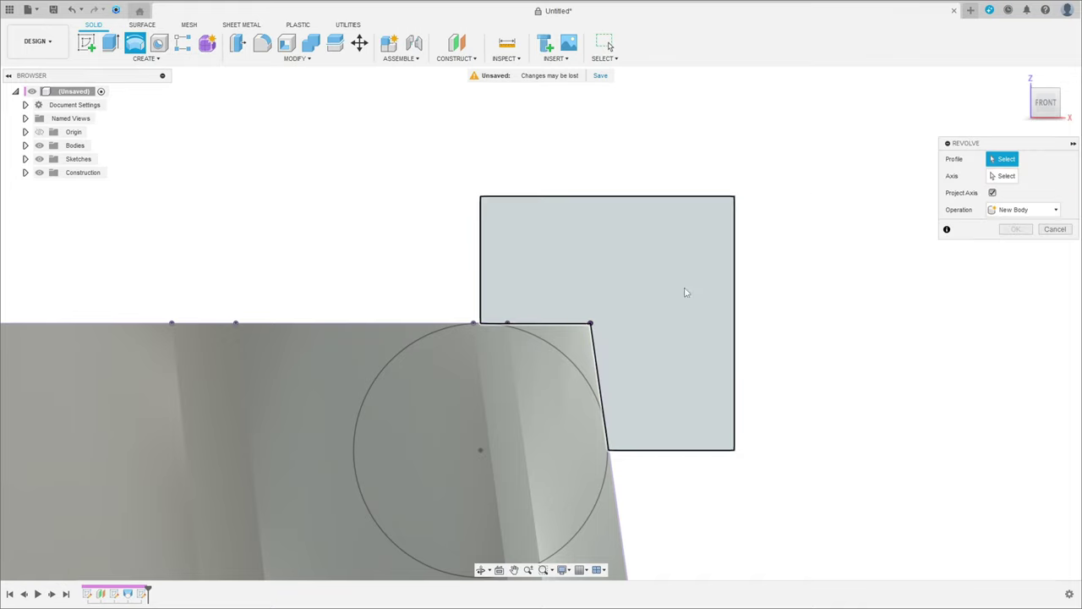
pyautogui.click(655, 306)
pyautogui.click(583, 342)
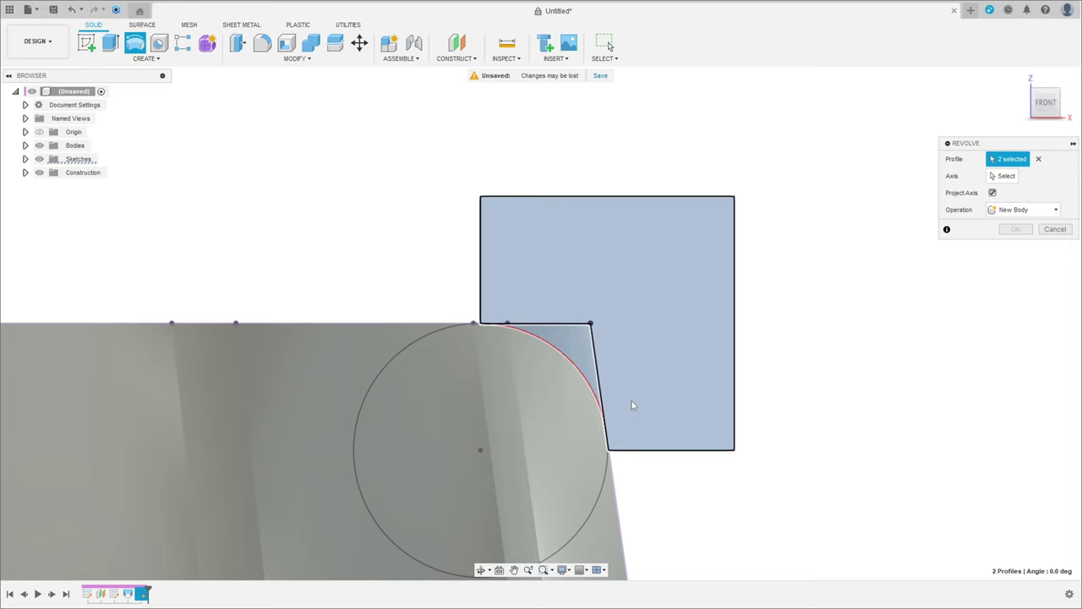
pyautogui.scroll(3, 643, 406)
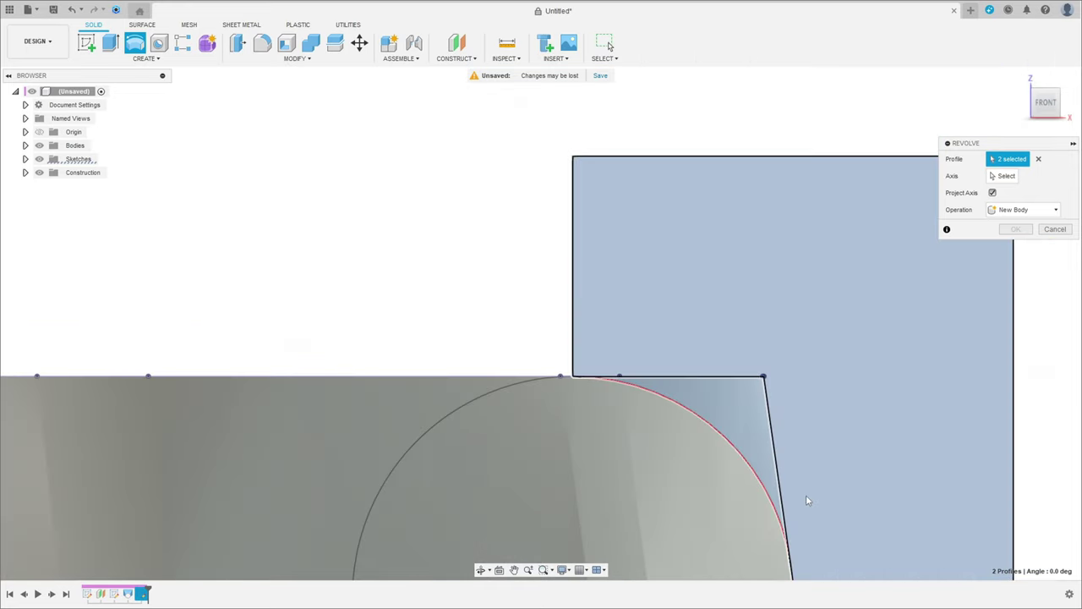
pyautogui.scroll(5, 806, 499)
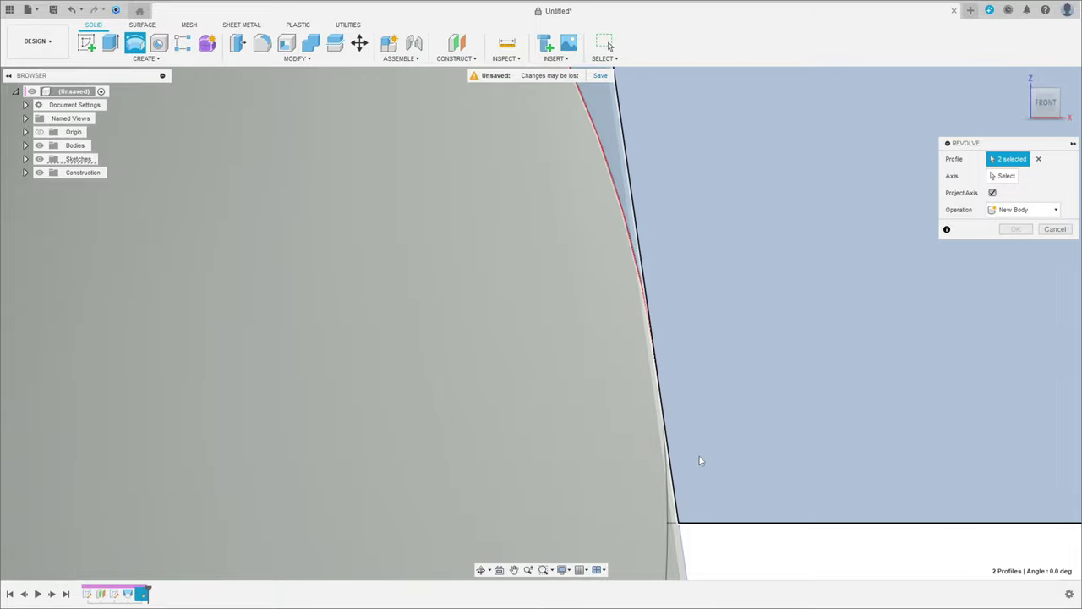
pyautogui.scroll(-5, 715, 449)
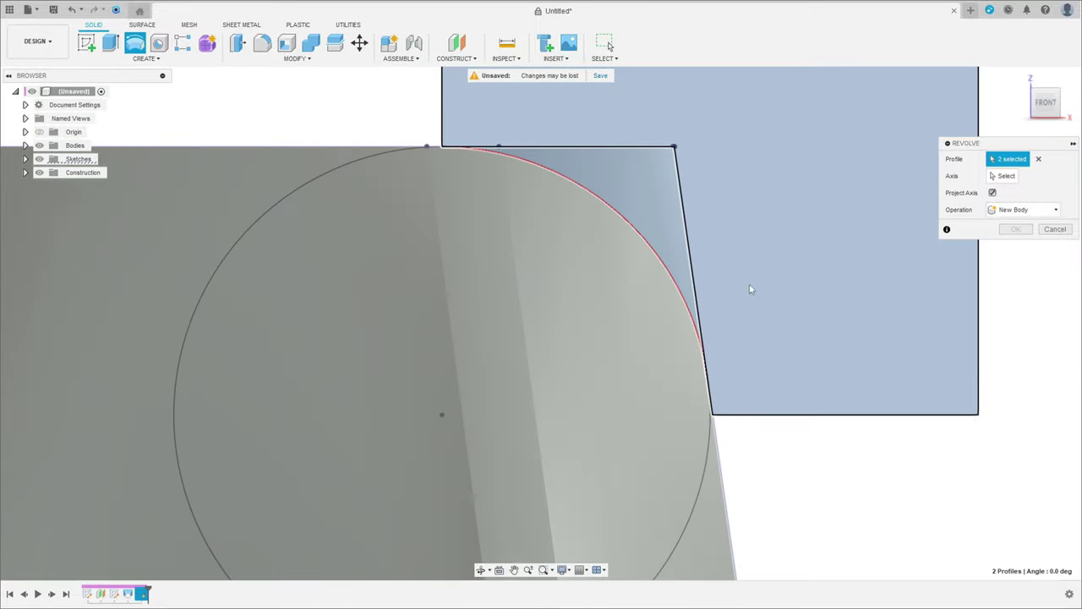
pyautogui.scroll(-3, 734, 373)
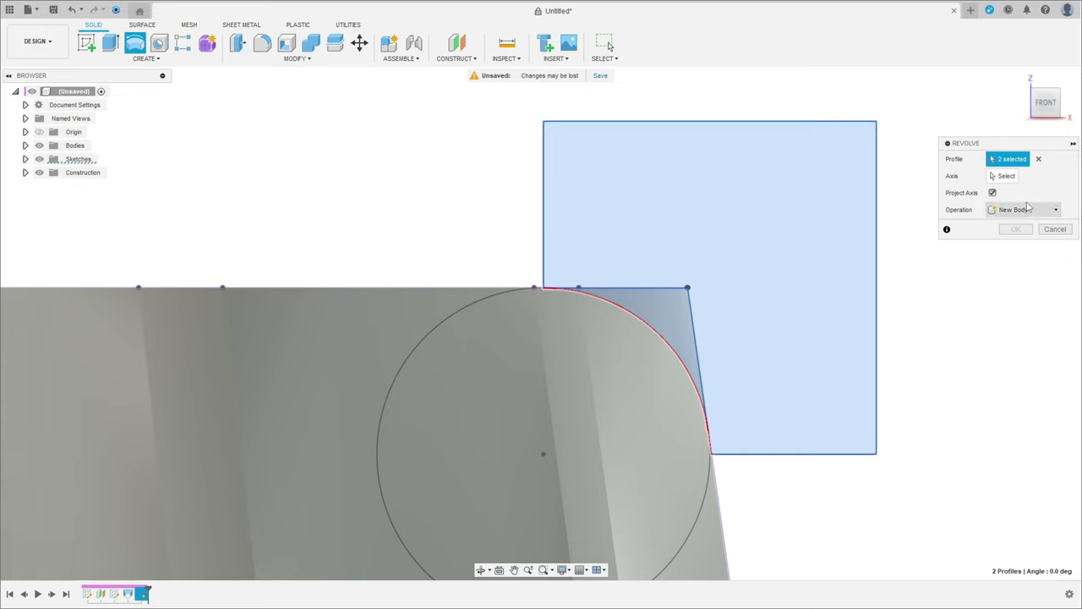
# - Revolve the profiles 360° around the vertical centre line as a cut
pyautogui.click(1004, 176)
pyautogui.scroll(-3, 392, 431)
pyautogui.scroll(10, 886, 147)
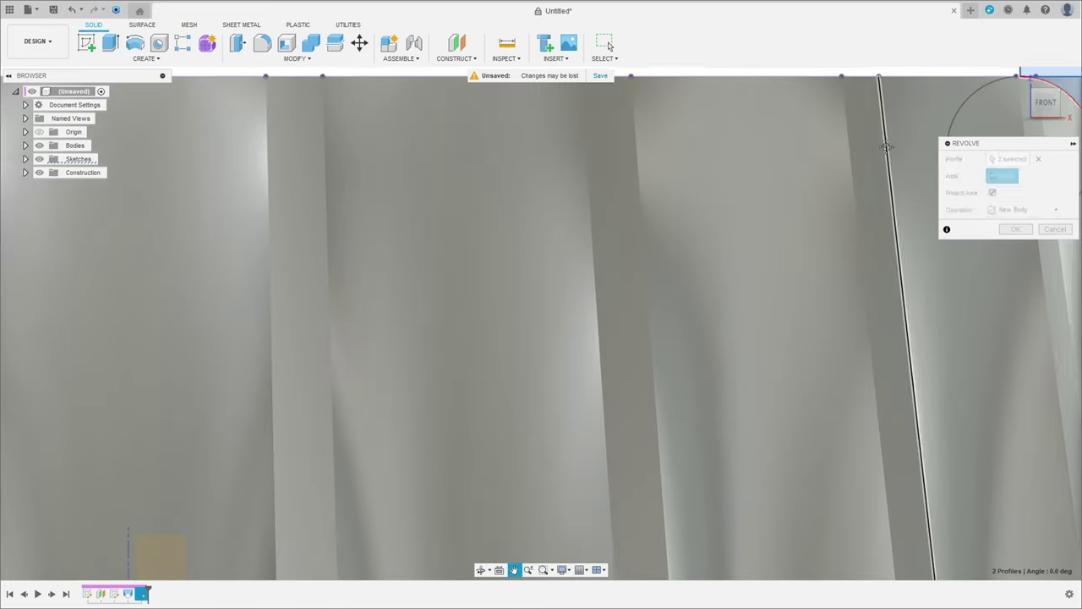
pyautogui.scroll(-6, 265, 481)
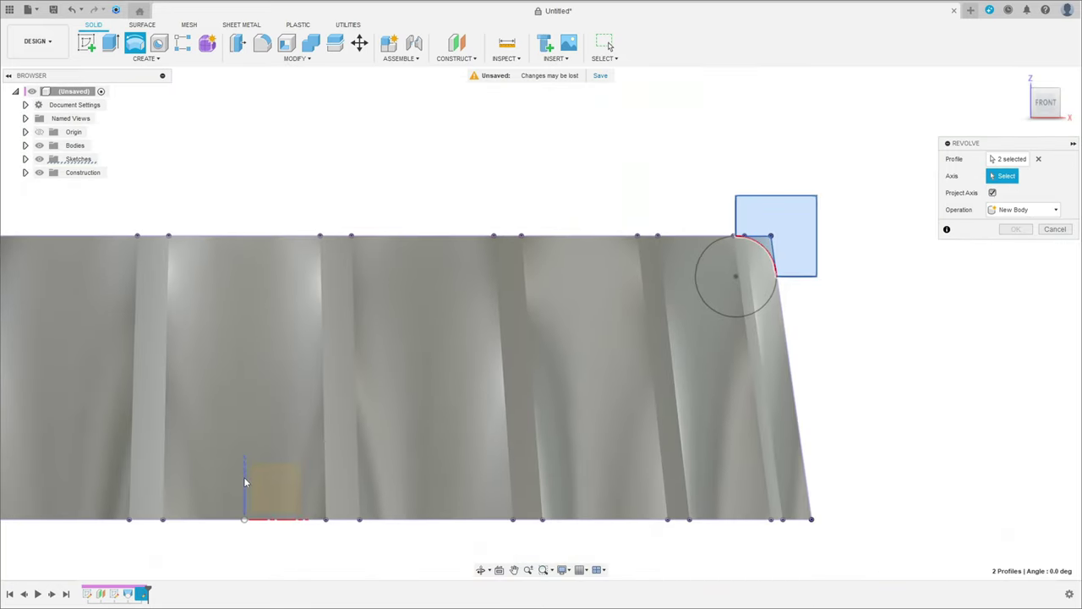
pyautogui.click(244, 482)
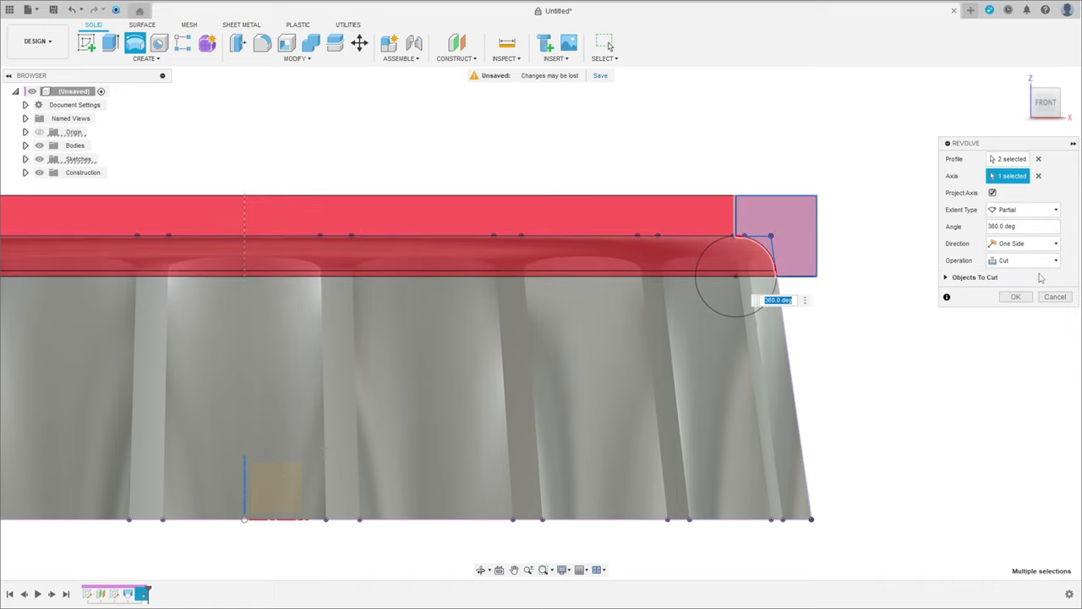
pyautogui.click(1016, 297)
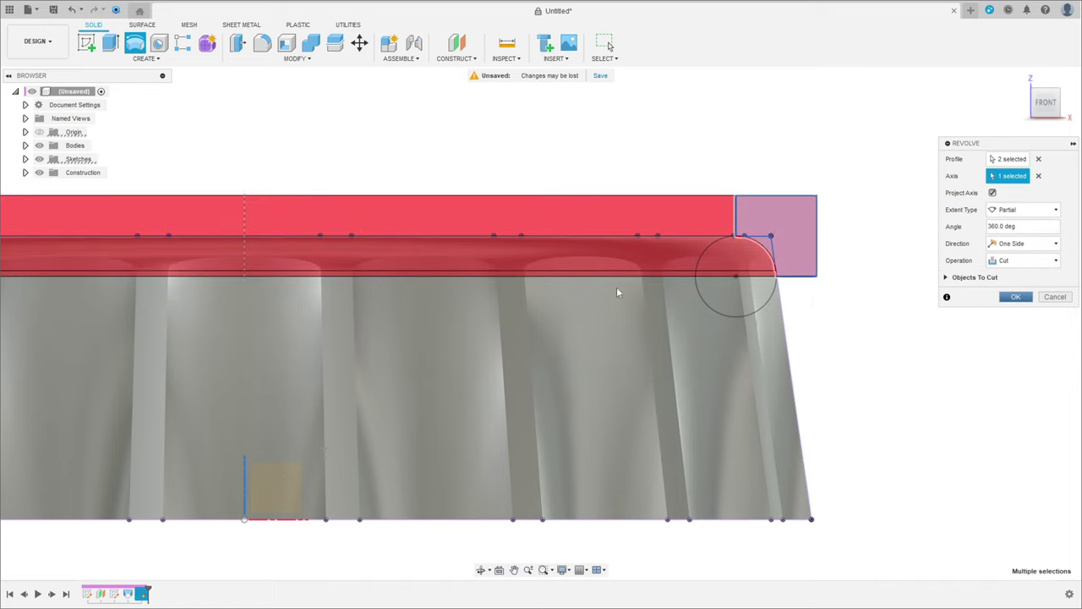
pyautogui.keyDown('shift'); pyautogui.moveTo(652, 189); pyautogui.dragTo(685, 300, button='middle'); pyautogui.keyUp('shift')
pyautogui.scroll(-5, 630, 223)
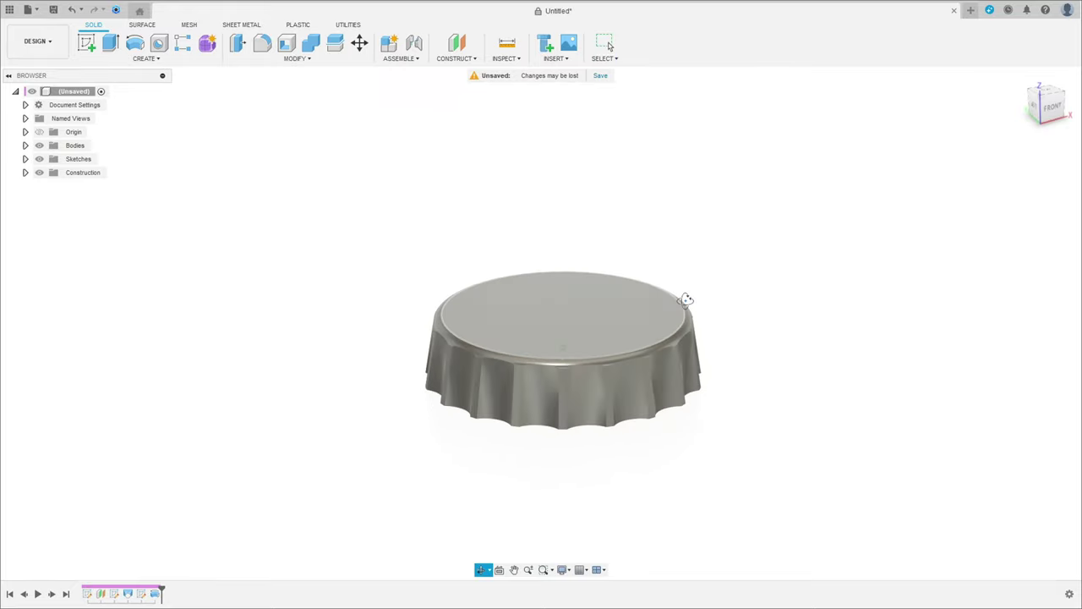
# - Reopen Revolve1 from the timeline and reconfirm it unchanged
pyautogui.press('Escape')
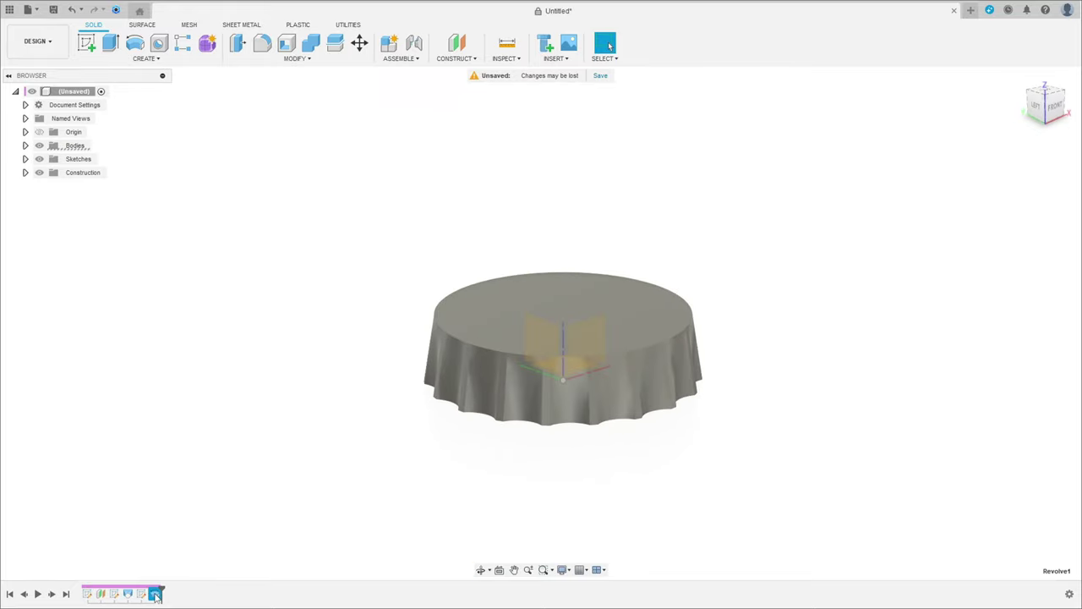
pyautogui.doubleClick(156, 594)
pyautogui.keyDown('shift'); pyautogui.moveTo(482, 449); pyautogui.dragTo(686, 293, button='middle'); pyautogui.keyUp('shift')
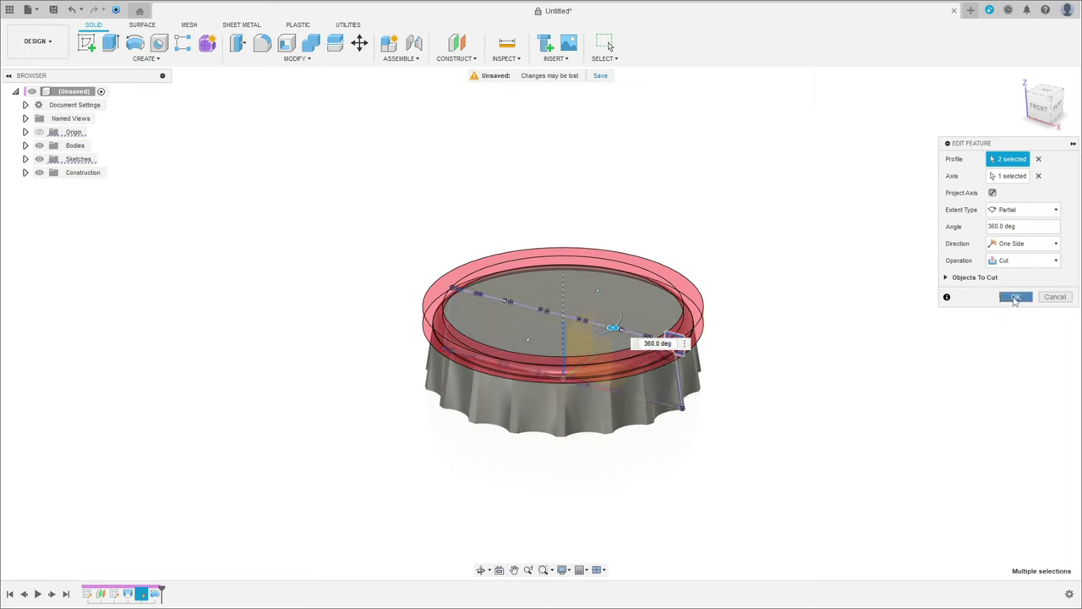
pyautogui.press('Return')
# - Return to the home view and start a Shell on the bottle cap
pyautogui.keyDown('shift'); pyautogui.moveTo(727, 314); pyautogui.dragTo(481, 330, button='middle'); pyautogui.keyUp('shift')
pyautogui.click(1021, 86)
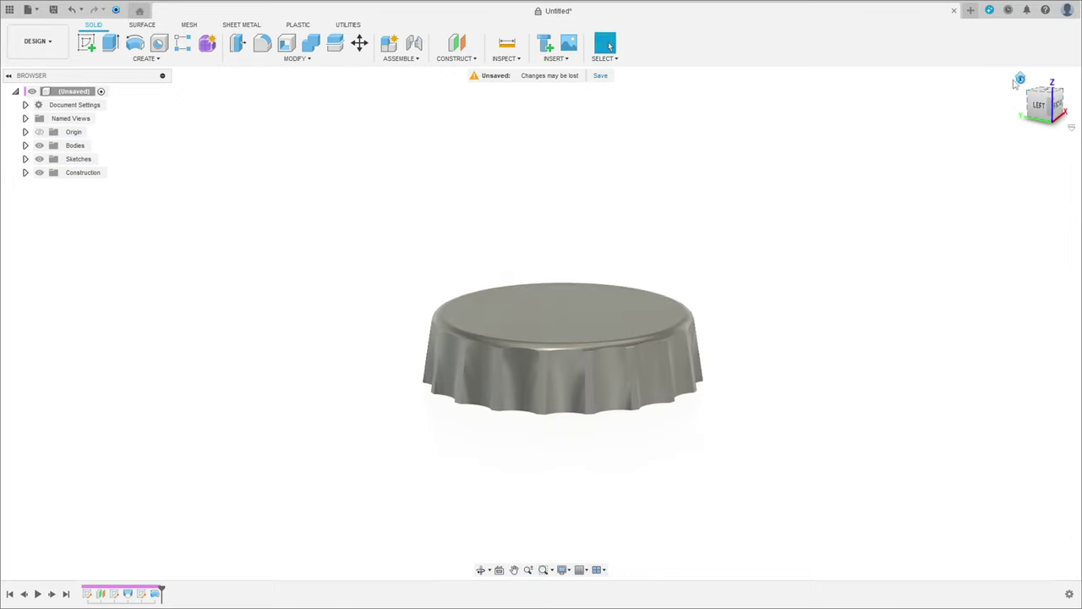
pyautogui.click(289, 44)
pyautogui.keyDown('shift'); pyautogui.moveTo(527, 391); pyautogui.dragTo(556, 391, button='middle'); pyautogui.keyUp('shift')
# - Remove the cap's bottom face and shell it with a 0.2 inside thickness
pyautogui.click(557, 377)
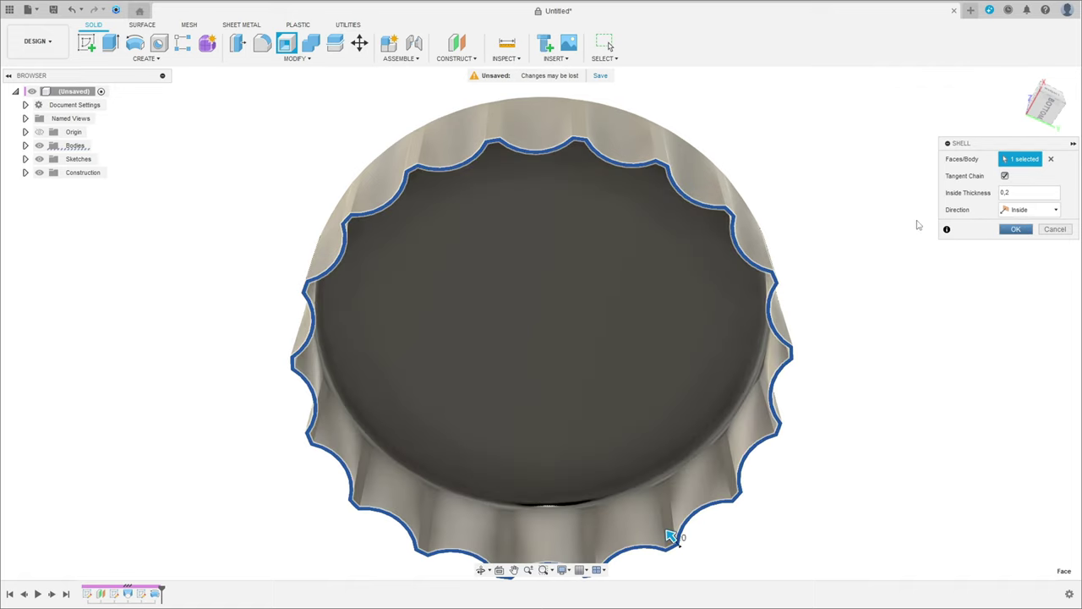
pyautogui.click(1015, 229)
pyautogui.keyDown('shift'); pyautogui.moveTo(905, 222); pyautogui.dragTo(790, 279, button='middle'); pyautogui.keyUp('shift')
# - Add a Section Analysis along the YZ plane, then hide the Analysis folder
pyautogui.click(506, 59)
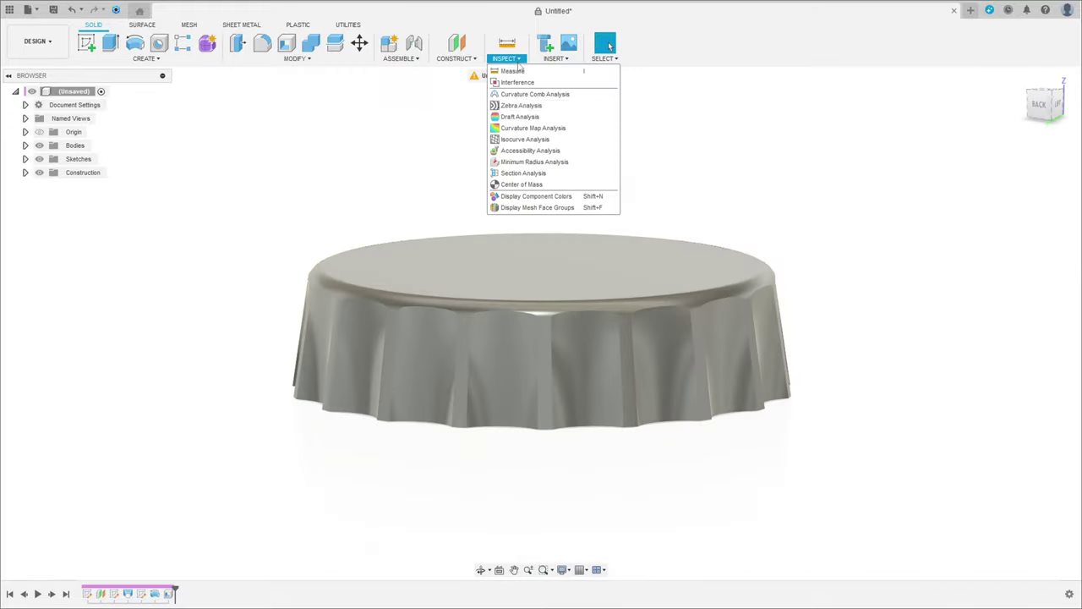
pyautogui.click(523, 173)
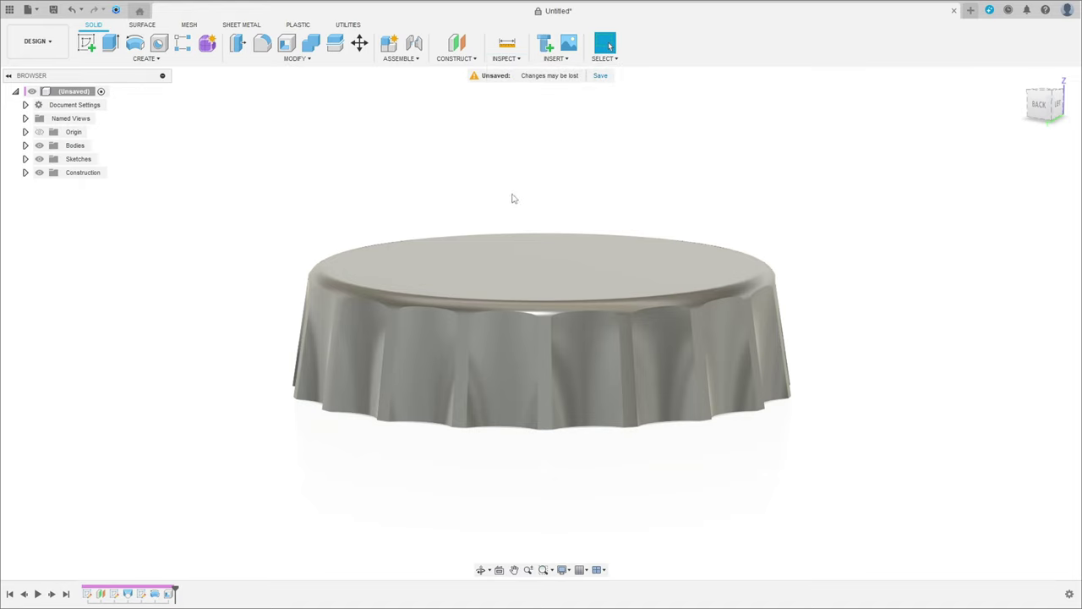
pyautogui.click(525, 359)
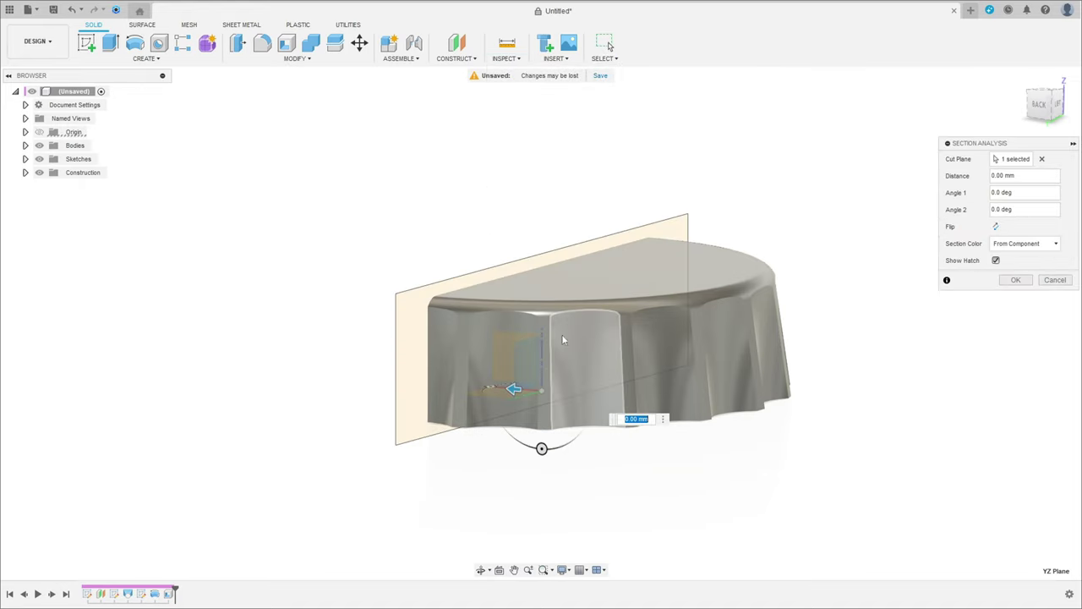
pyautogui.keyDown('shift'); pyautogui.moveTo(640, 327); pyautogui.dragTo(727, 296, button='middle'); pyautogui.keyUp('shift')
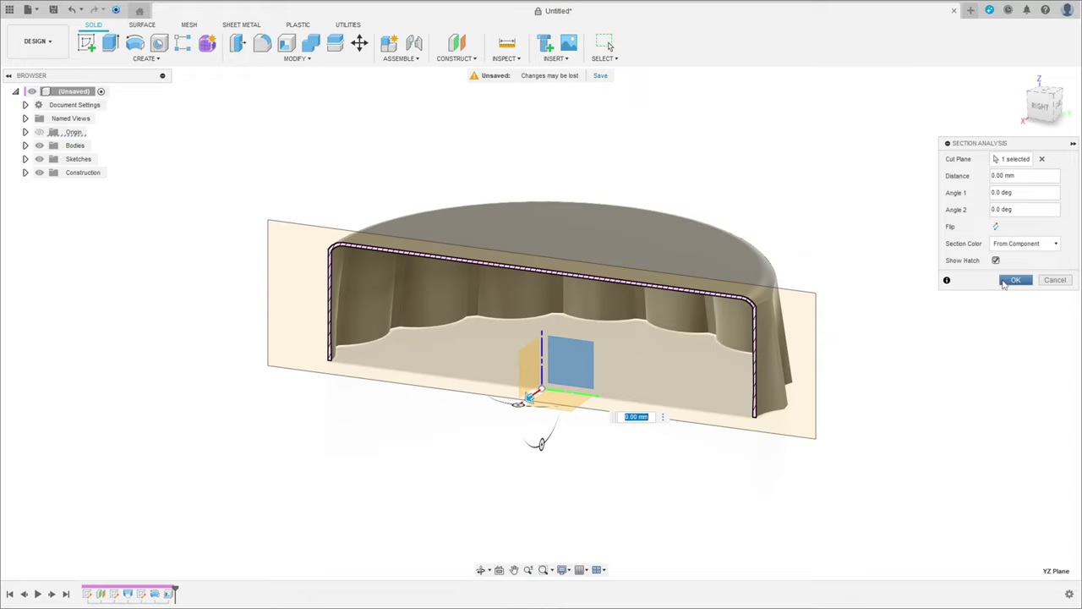
pyautogui.click(1015, 279)
pyautogui.click(39, 145)
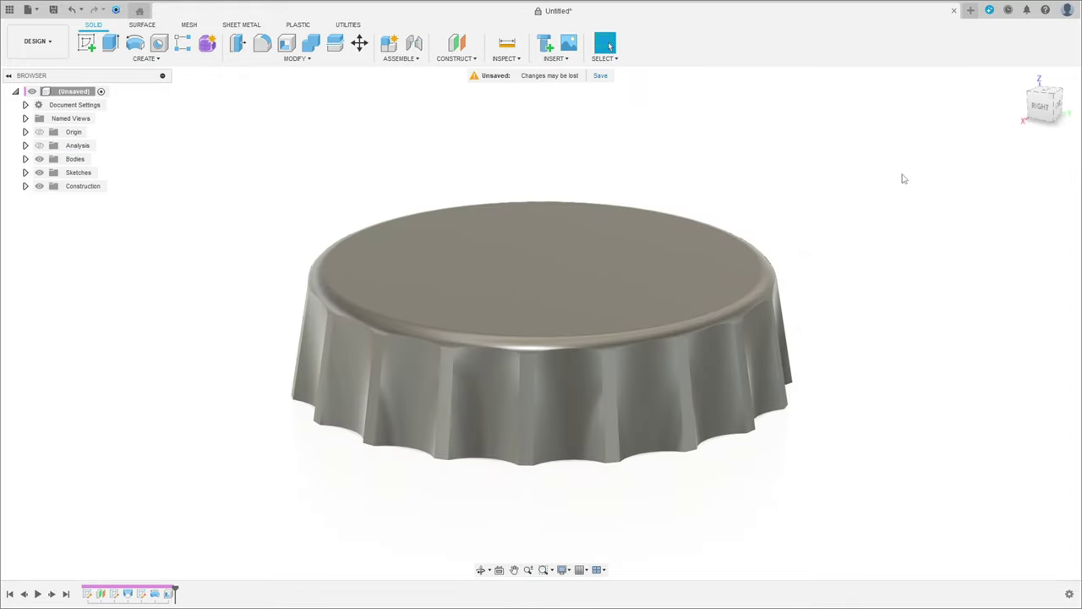
# - Apply Paint - Enamel Glossy (Red) from the Paint > Glossy library to the cap body
pyautogui.keyDown('shift'); pyautogui.moveTo(903, 180); pyautogui.dragTo(860, 219, button='middle'); pyautogui.keyUp('shift')
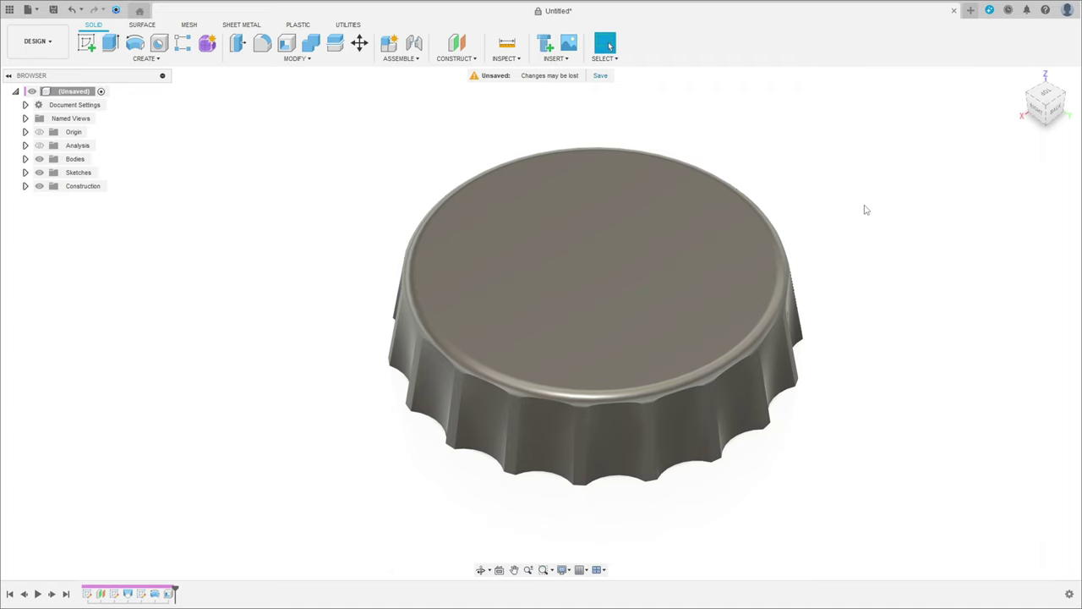
pyautogui.press('a')
pyautogui.scroll(-1, 864, 462)
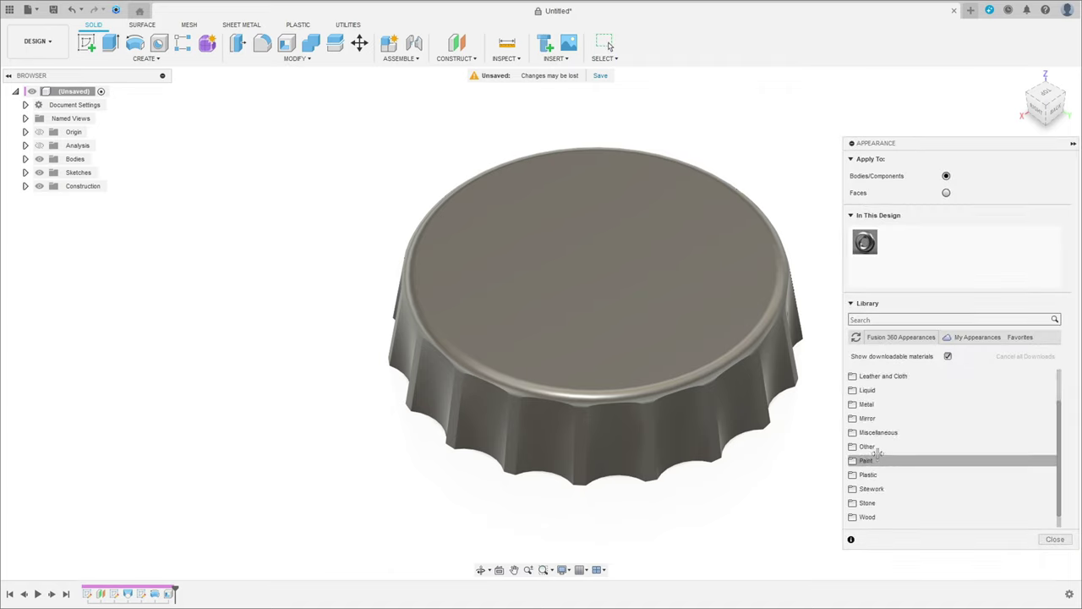
pyautogui.click(878, 461)
pyautogui.click(879, 475)
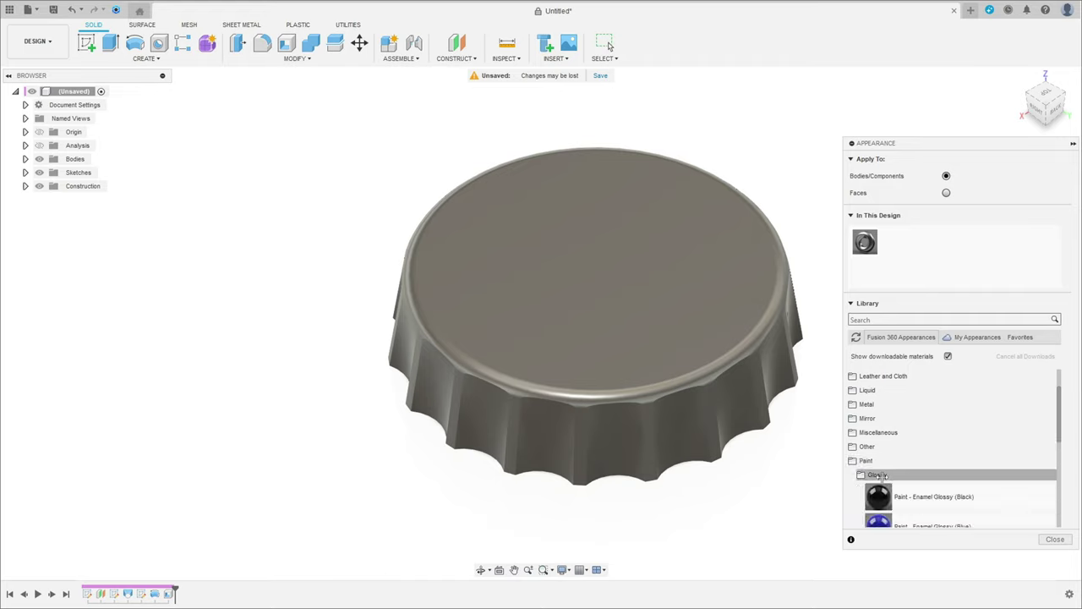
pyautogui.scroll(-3, 892, 448)
pyautogui.moveTo(877, 413); pyautogui.dragTo(698, 366)
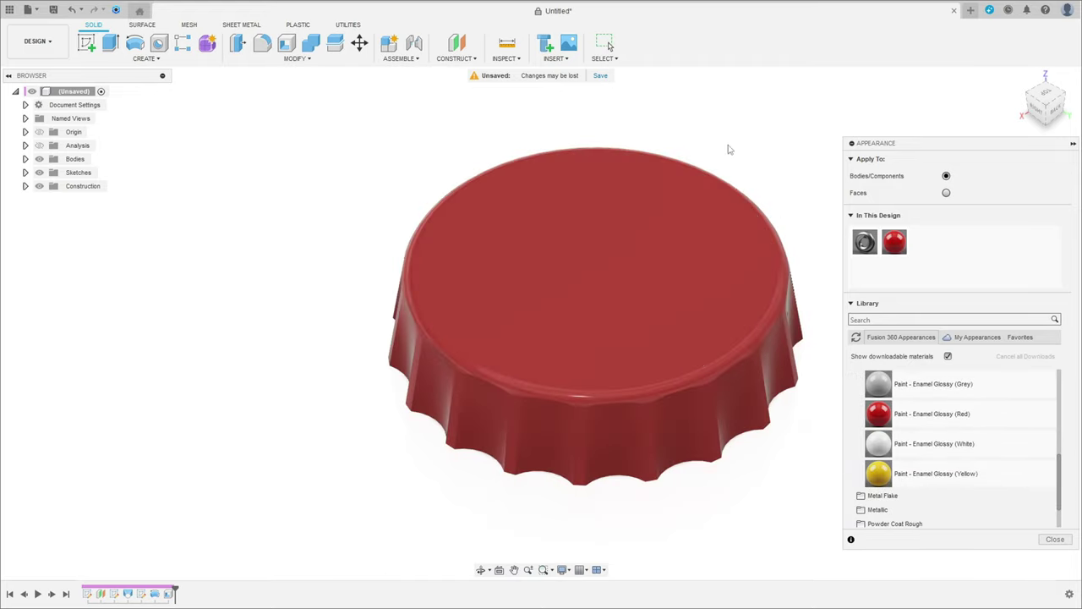
pyautogui.moveTo(729, 149); pyautogui.dragTo(634, 164, button='middle')
pyautogui.press('Escape')
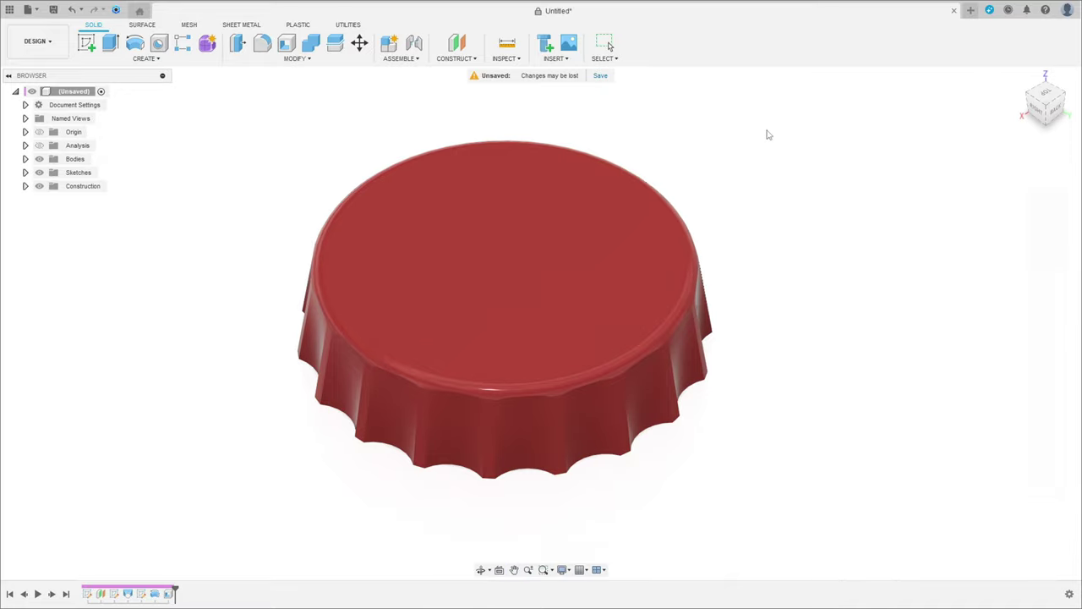
pyautogui.keyDown('shift'); pyautogui.moveTo(883, 276); pyautogui.dragTo(506, 280, button='middle'); pyautogui.keyUp('shift')
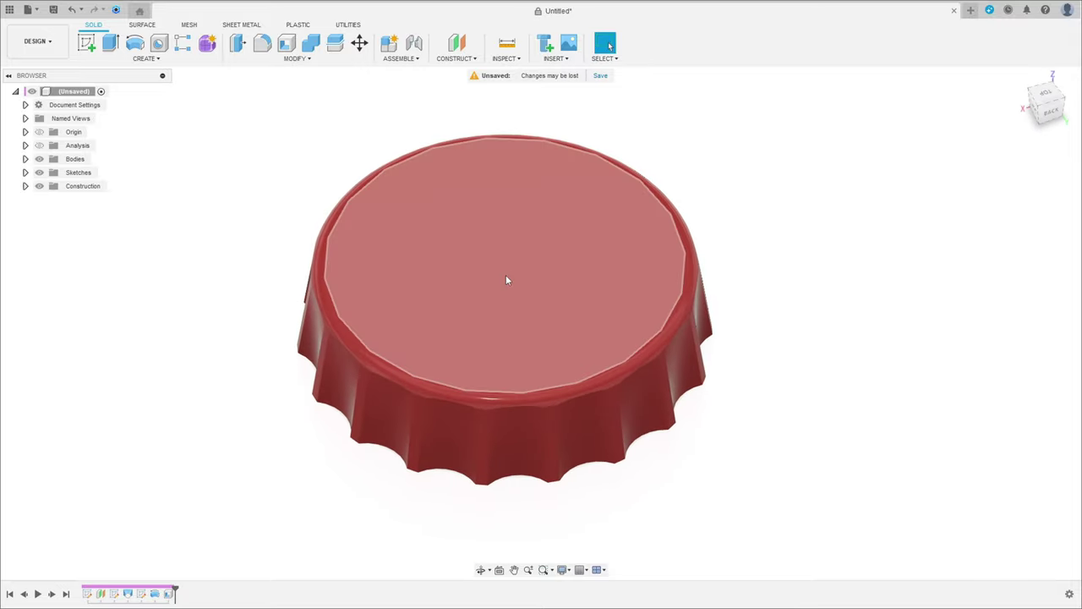